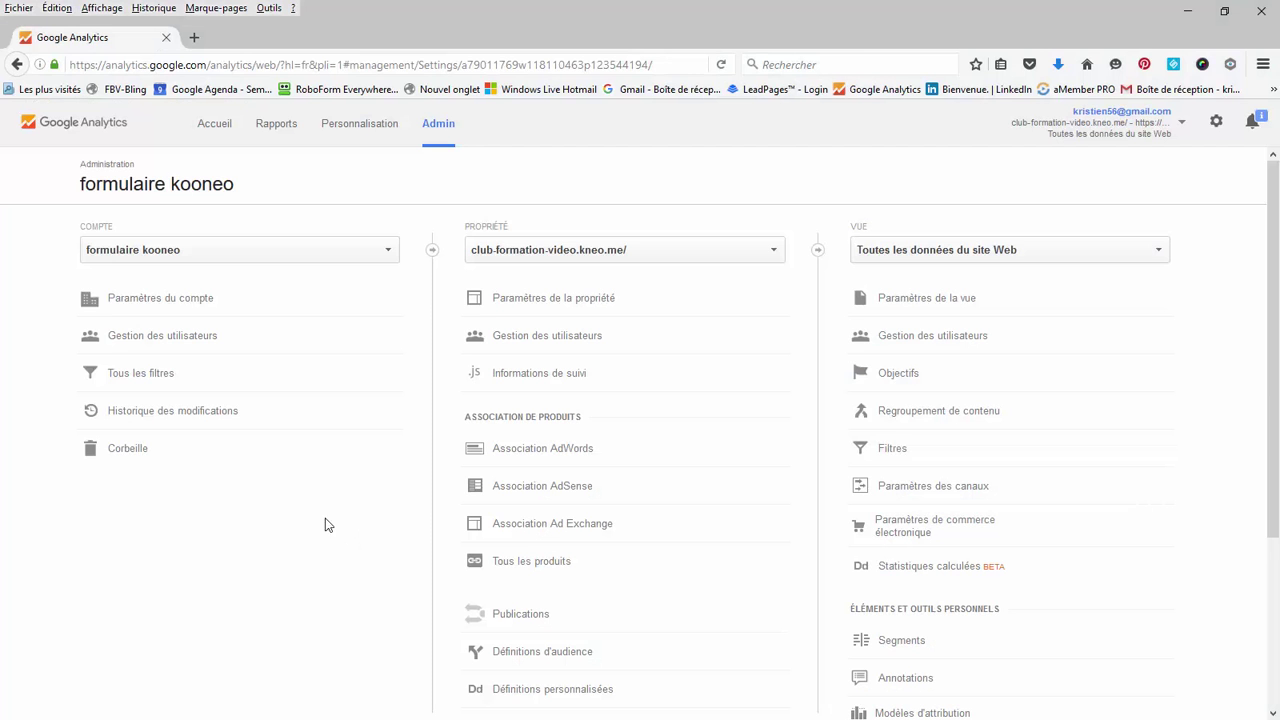
- Copy the Google Analytics tracking code of the club-formation-video.kneo.me property in the formulaire kooneo account
left_click(389, 254)
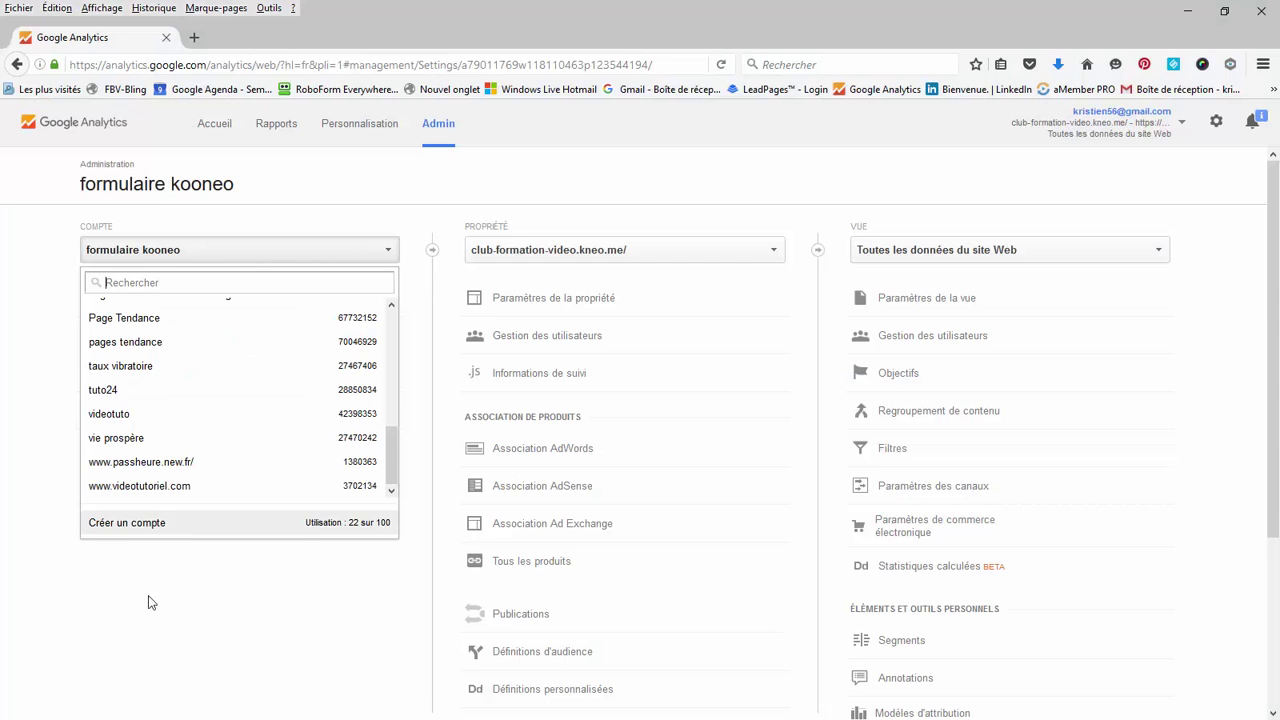
left_click(182, 636)
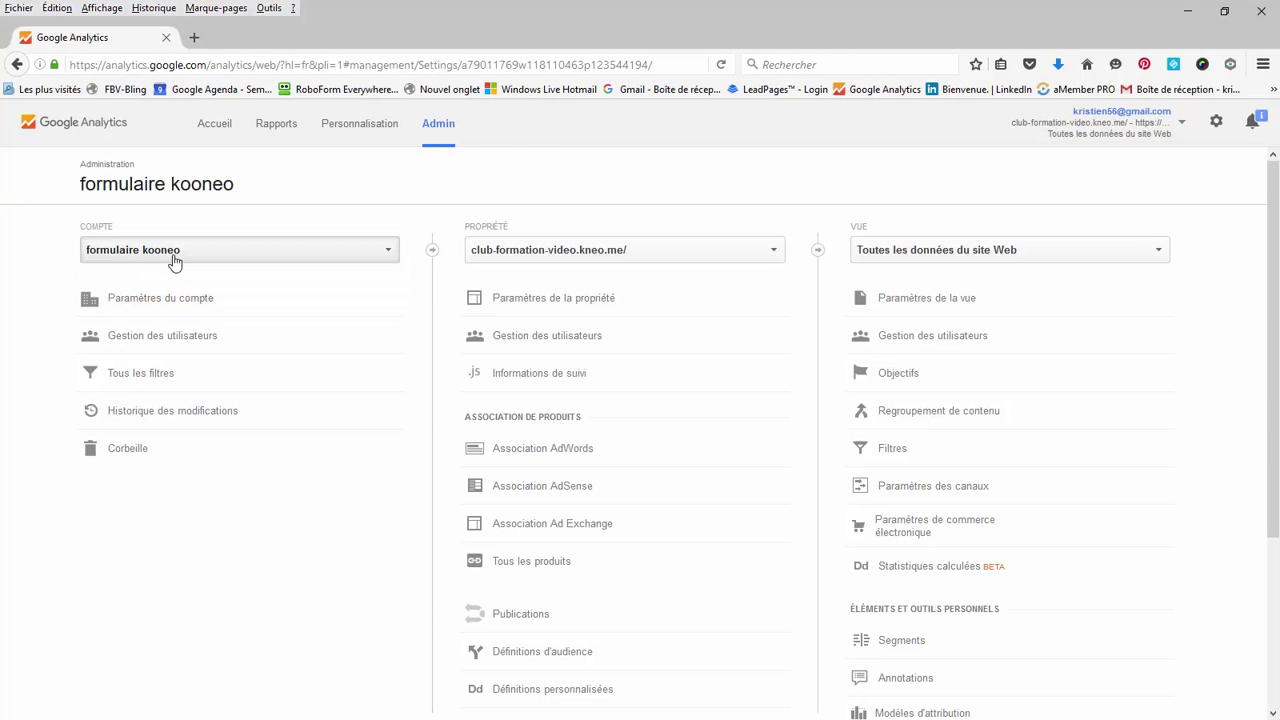
left_click(528, 373)
left_click(530, 403)
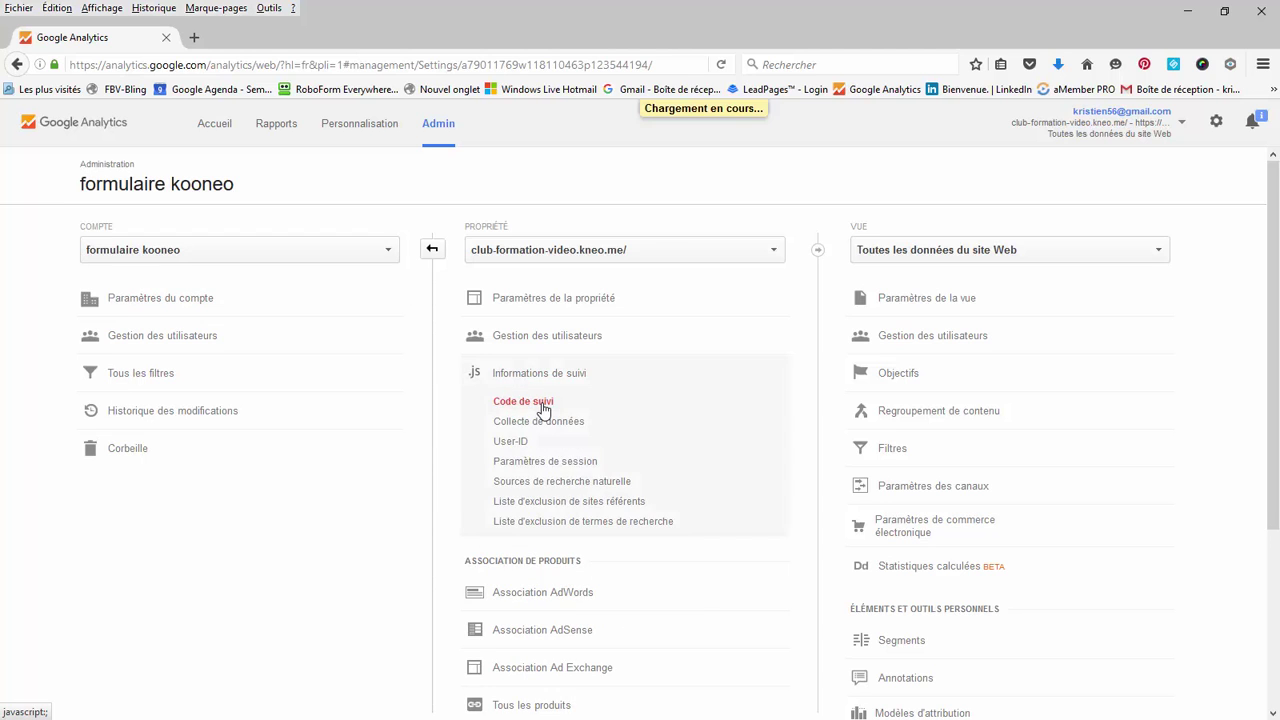
left_click_drag(393, 524, 294, 408)
right_click(294, 408)
left_click(340, 468)
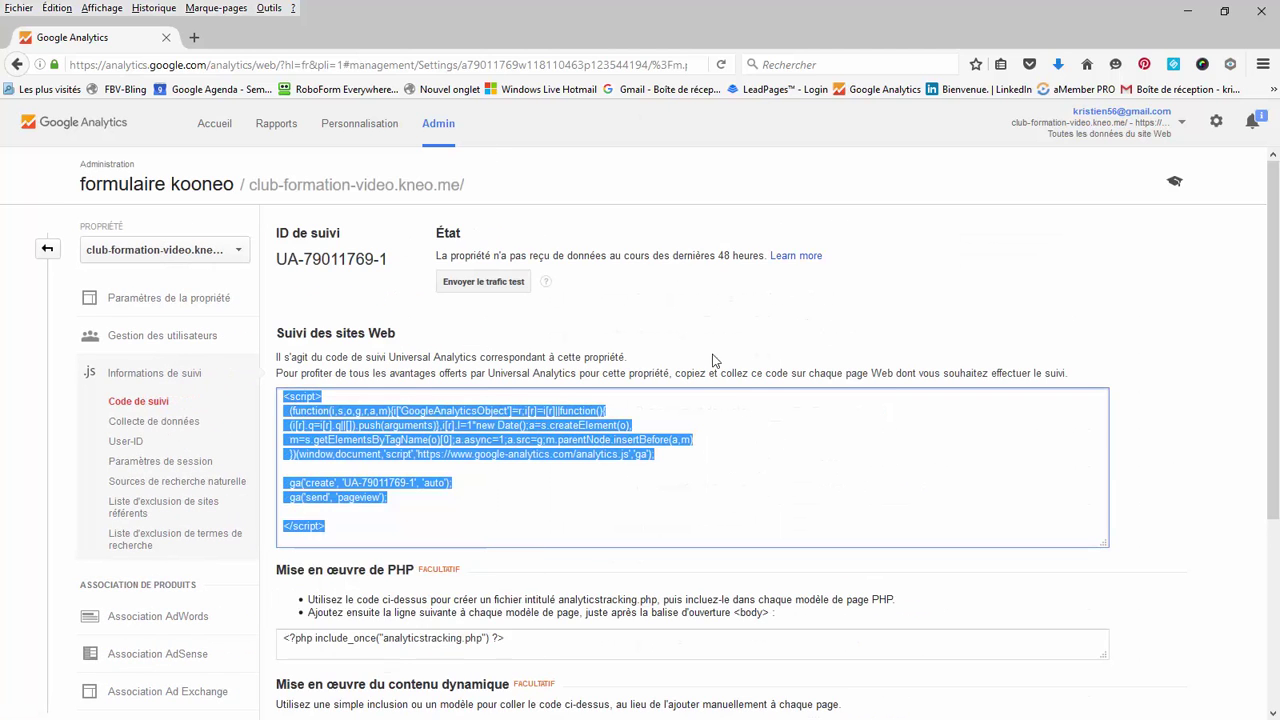
- Switch to Kooneo and open the order form of the product "formation en ligne" for editing
left_click(1187, 11)
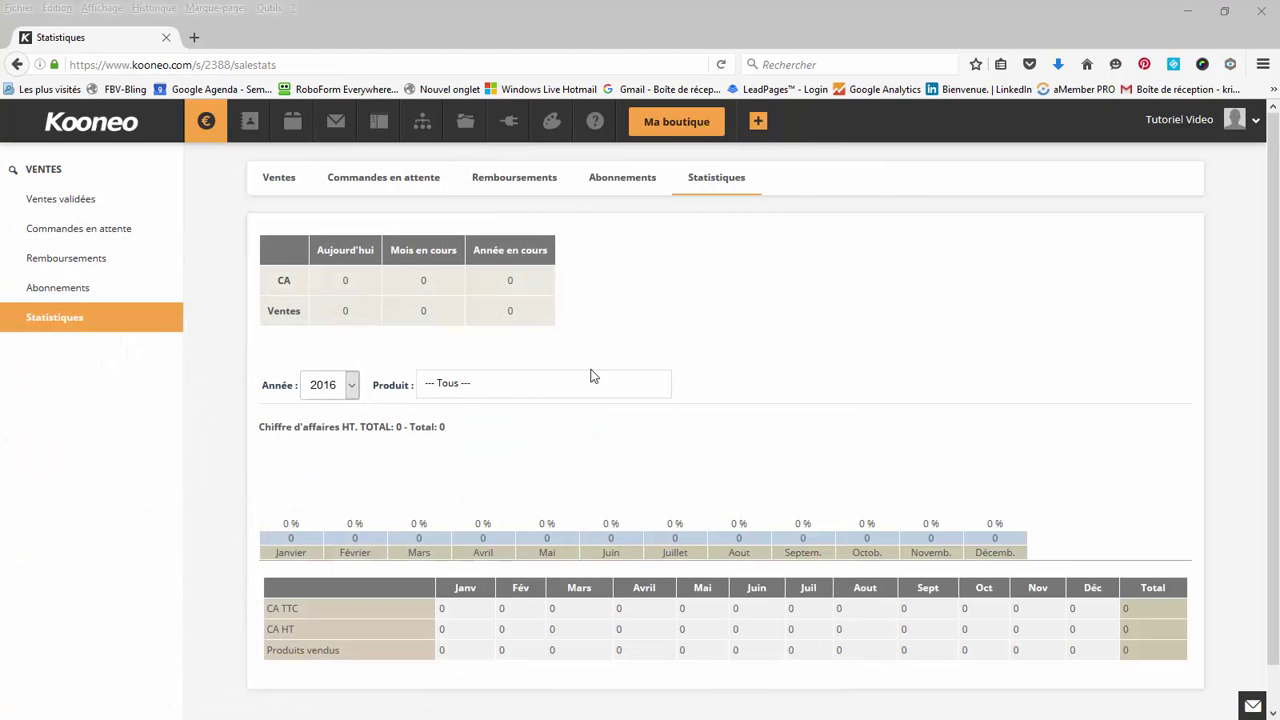
left_click(292, 121)
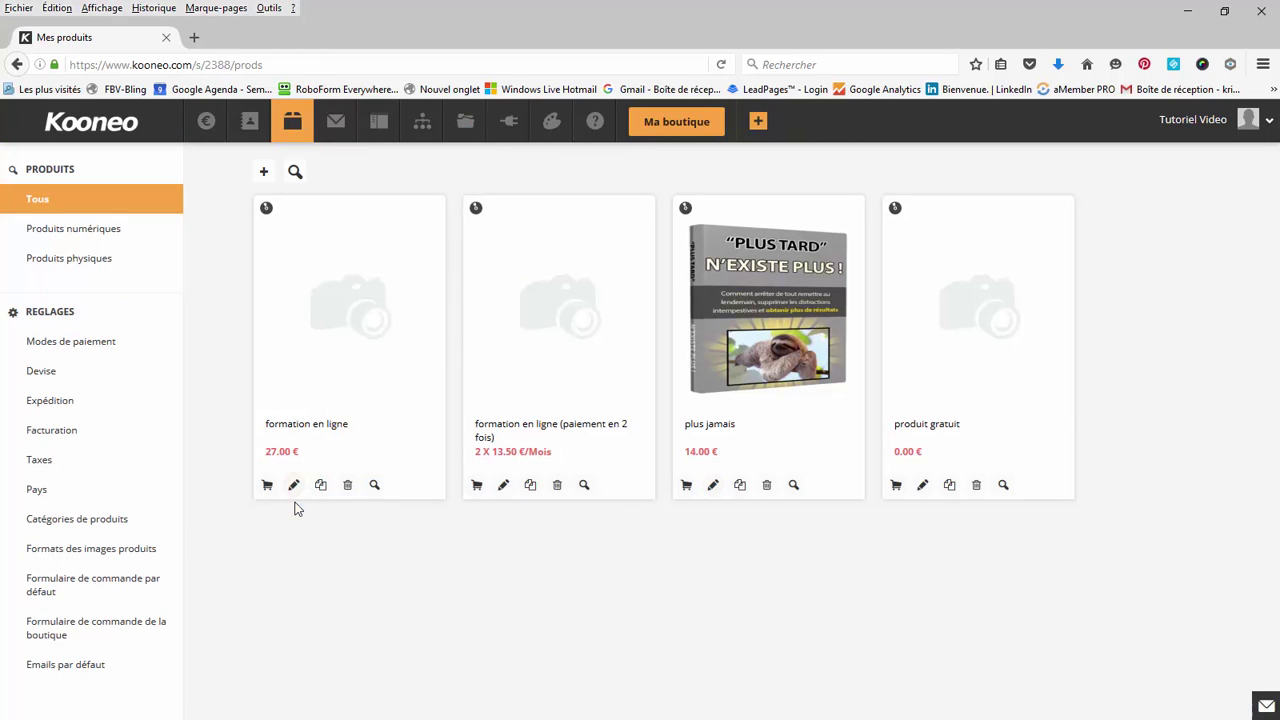
left_click(266, 488)
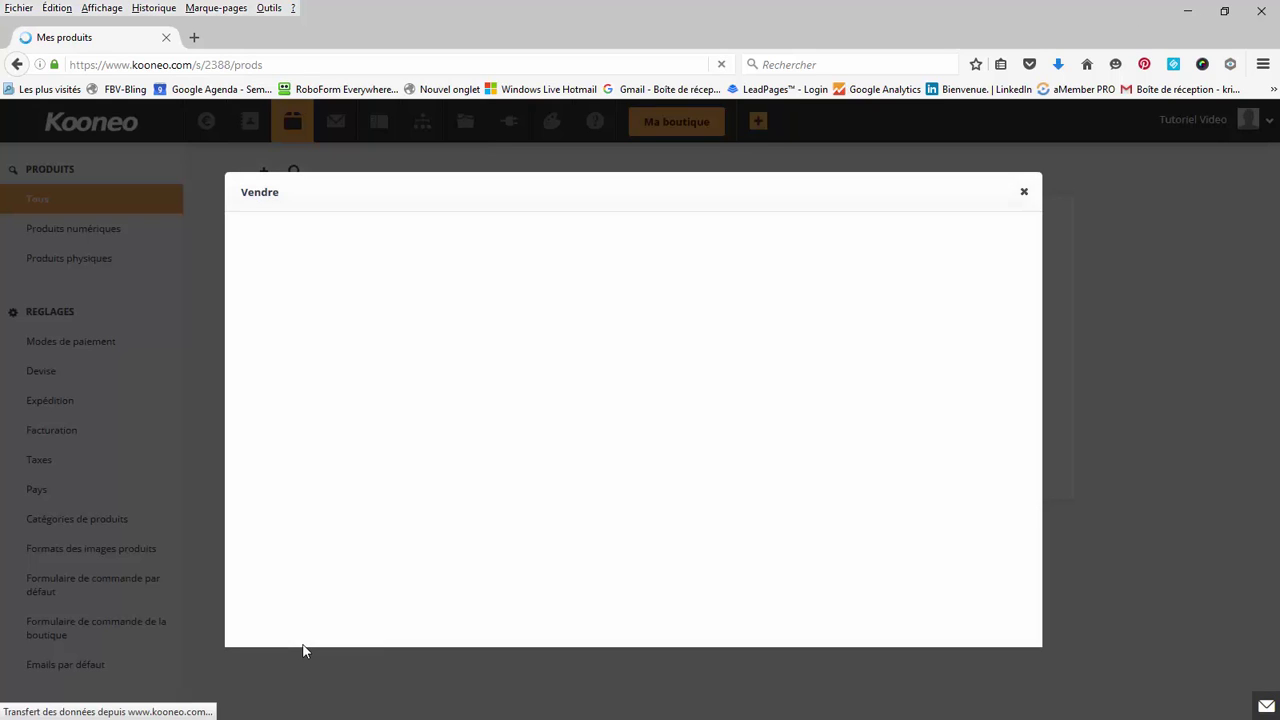
left_click(514, 300)
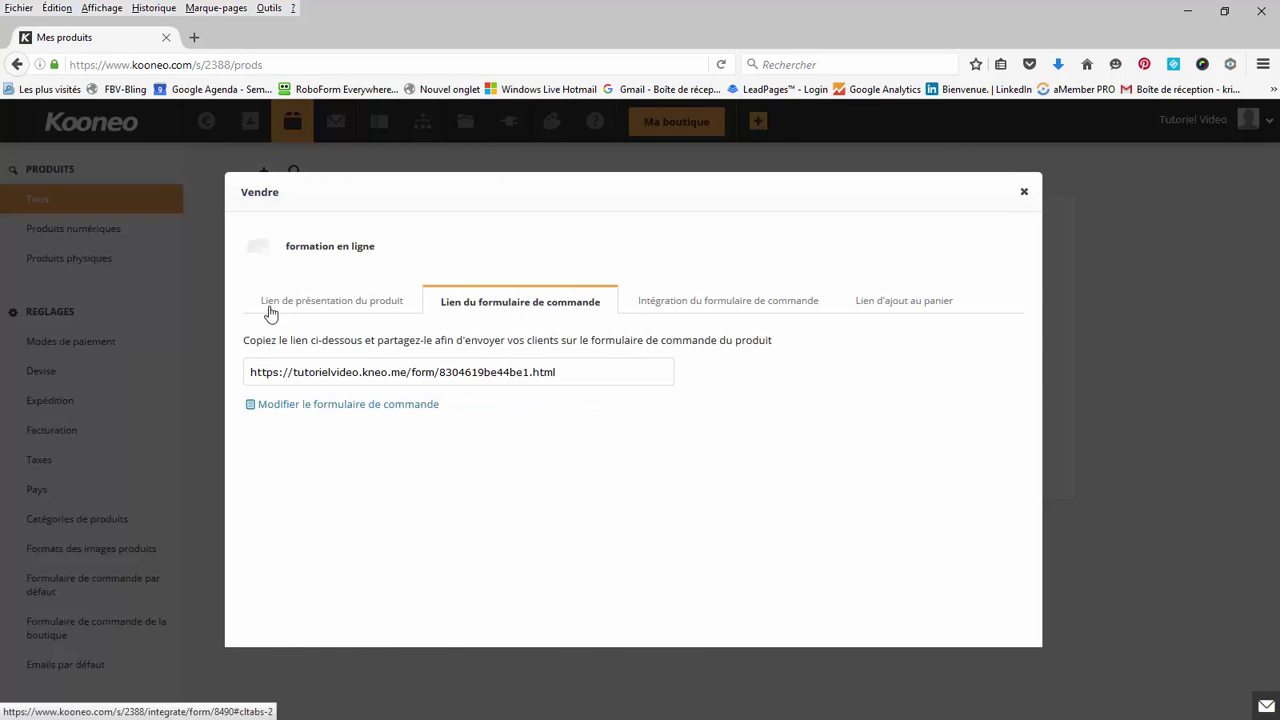
left_click(310, 408)
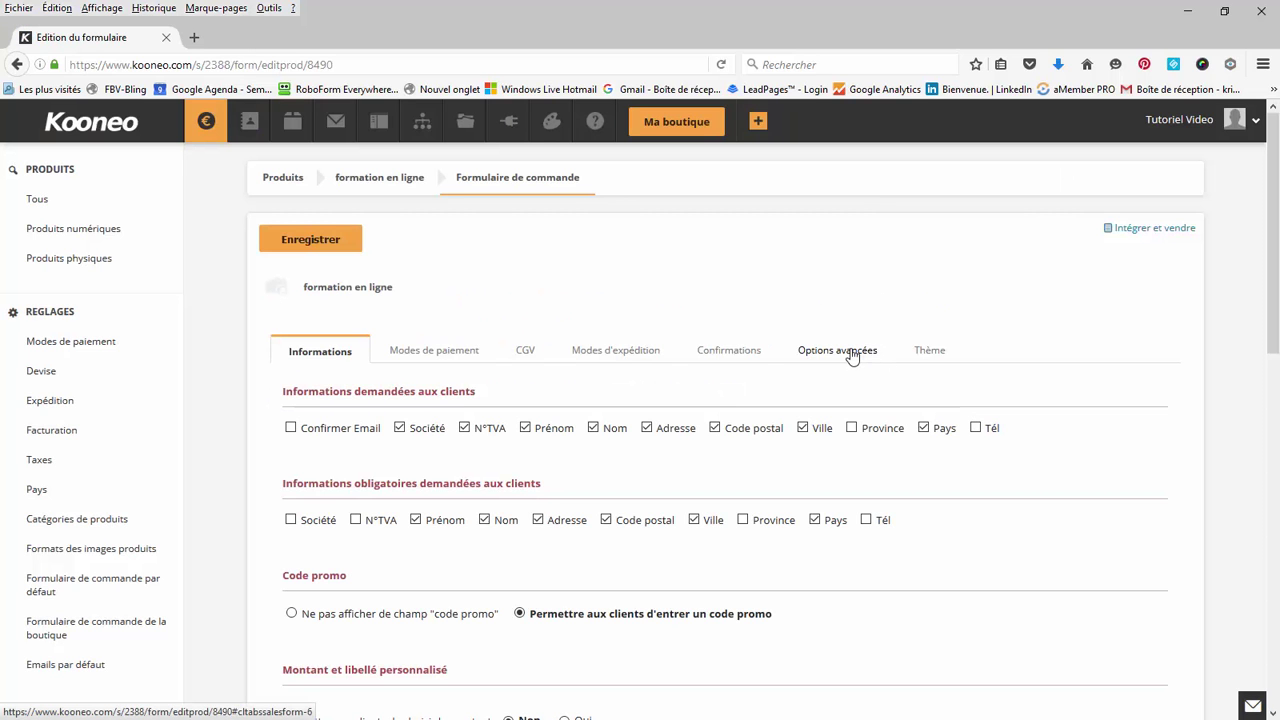
- Paste the Google Analytics code into the order form's page header code, save the form, and start a new line after the script
left_click(851, 355)
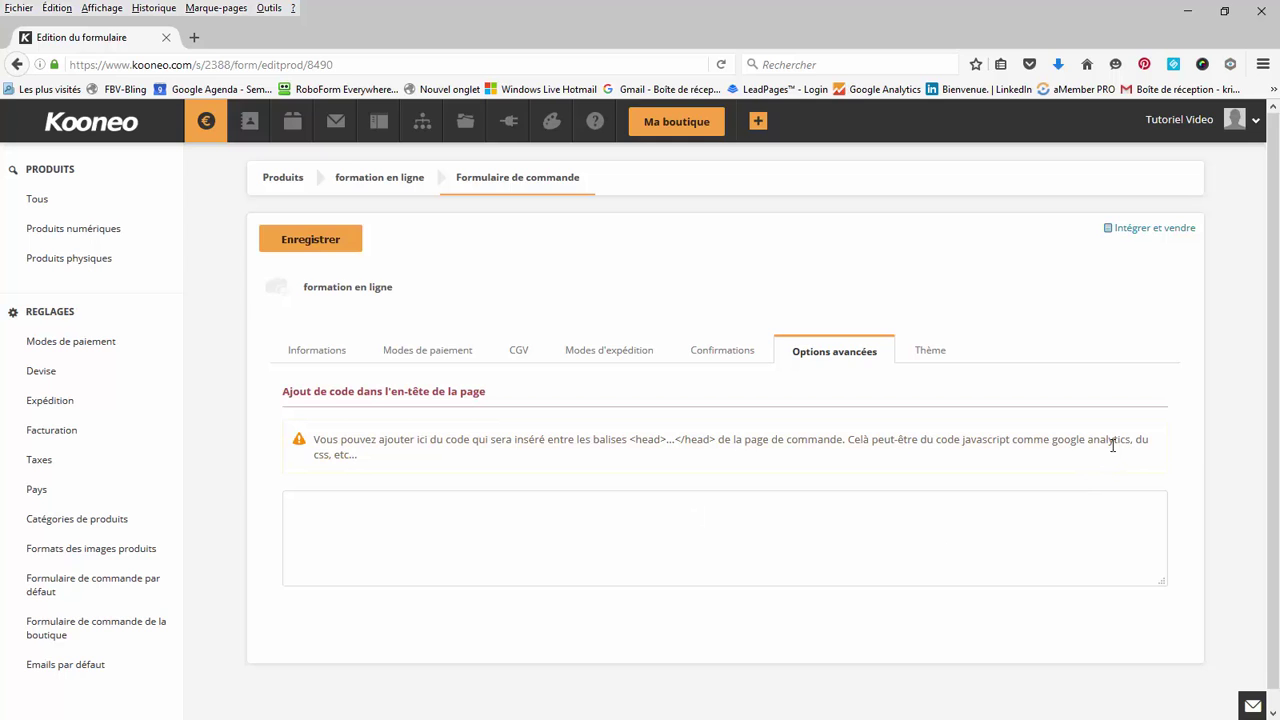
left_click_drag(1130, 444, 1112, 443)
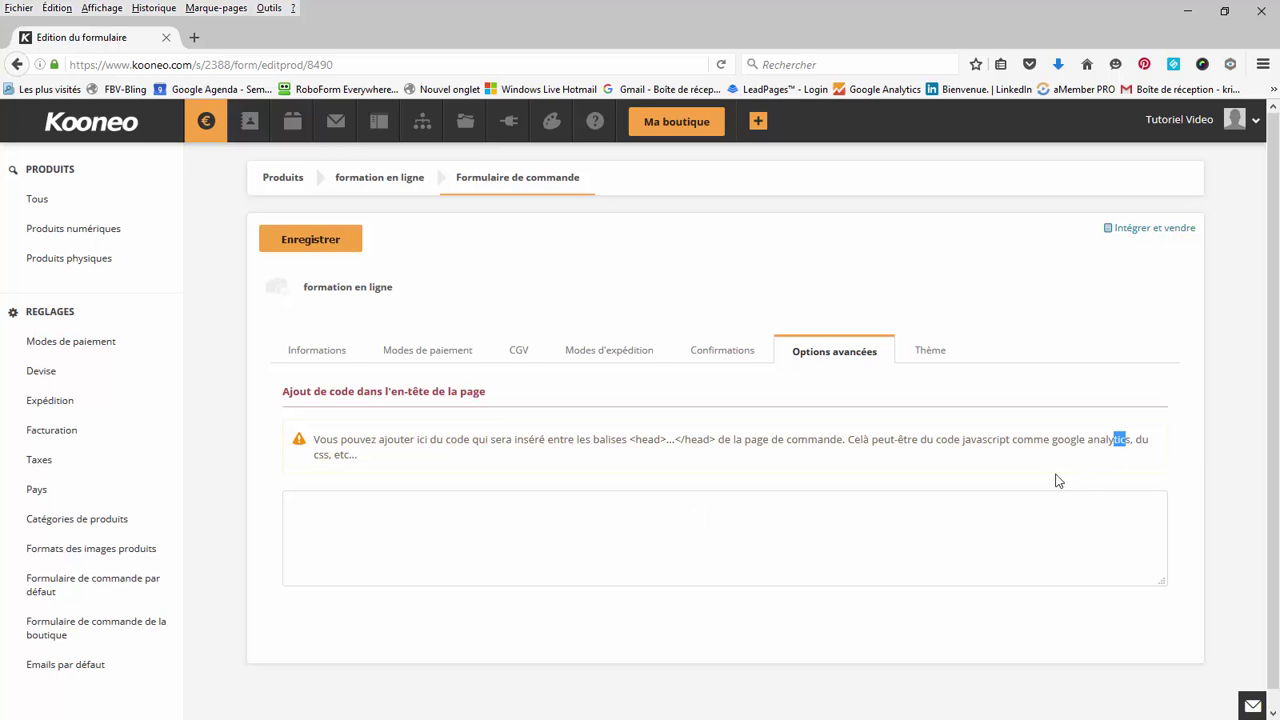
left_click(807, 539)
key("ctrl+v")
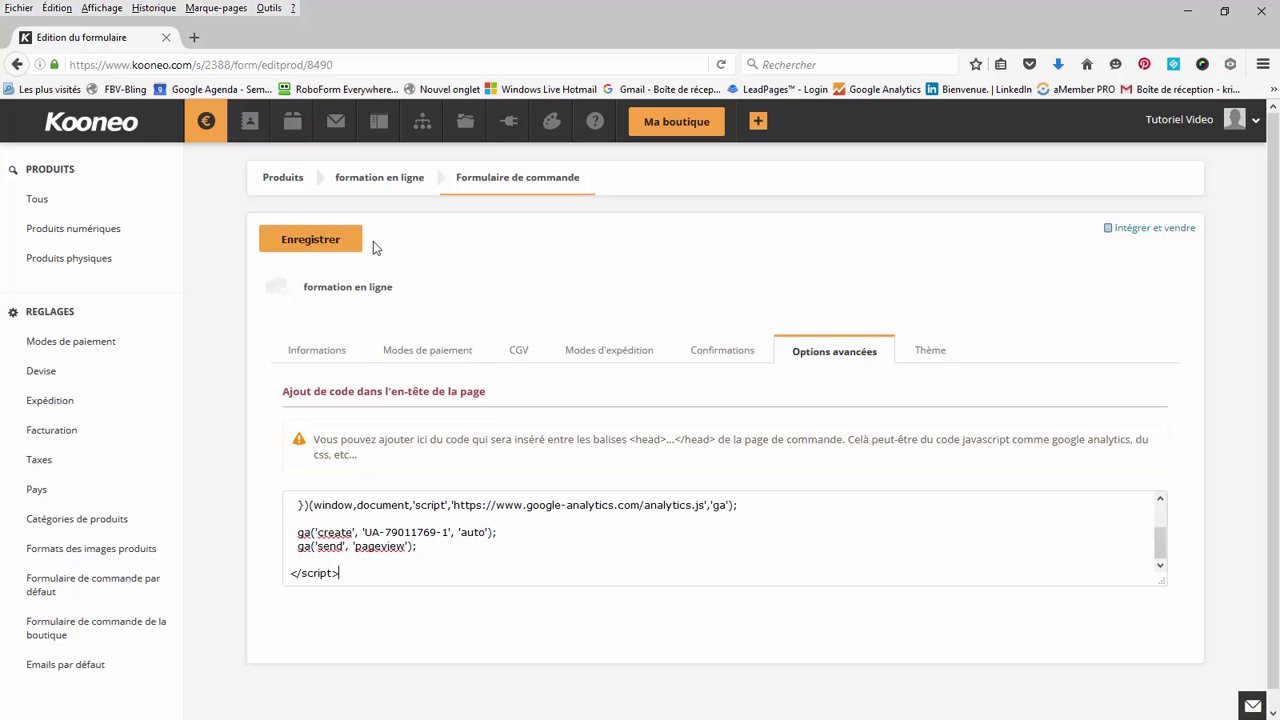
left_click(333, 242)
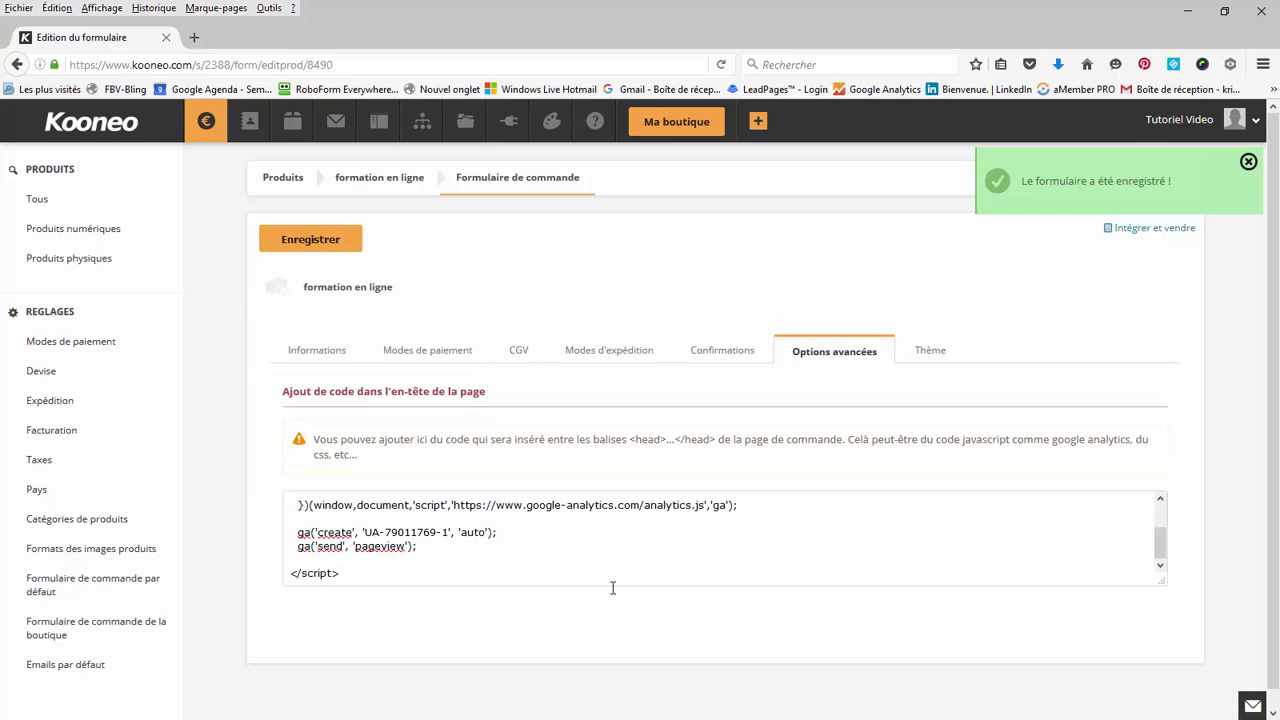
left_click(402, 571)
key("Return")
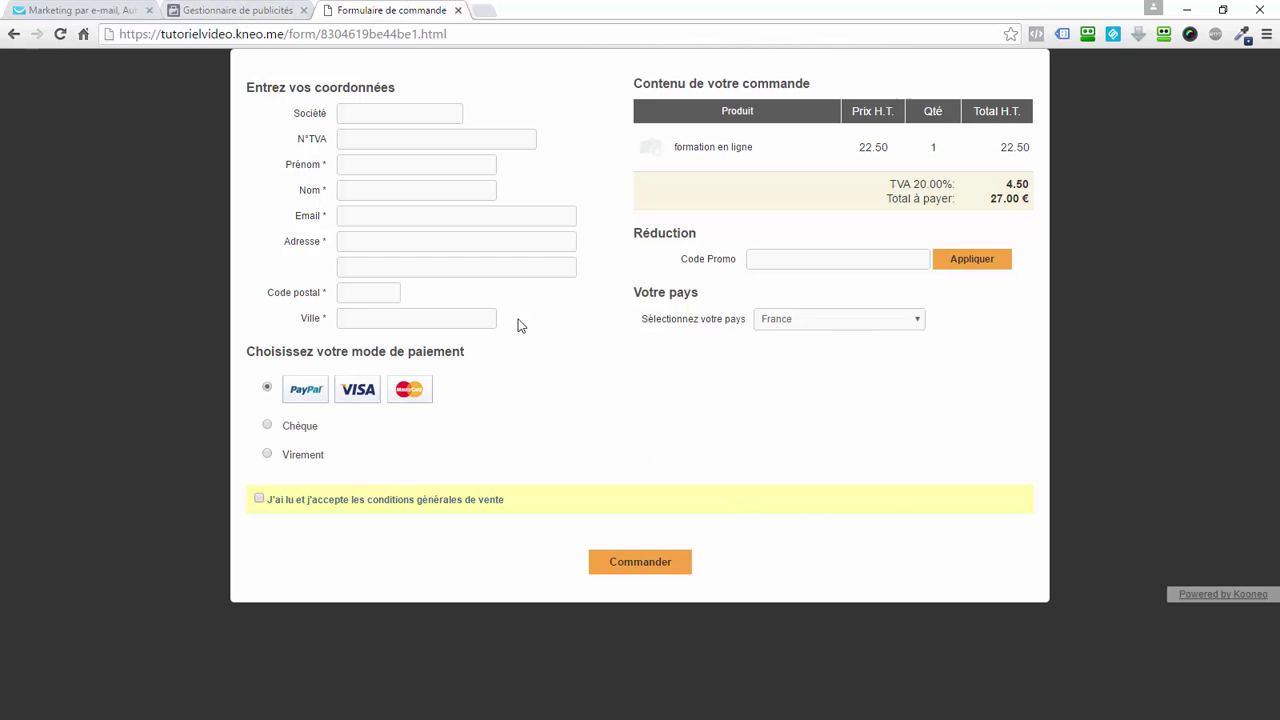
- Switch to the Facebook ads manager and display the full list of standard event codes for conversion tracking
left_click(238, 12)
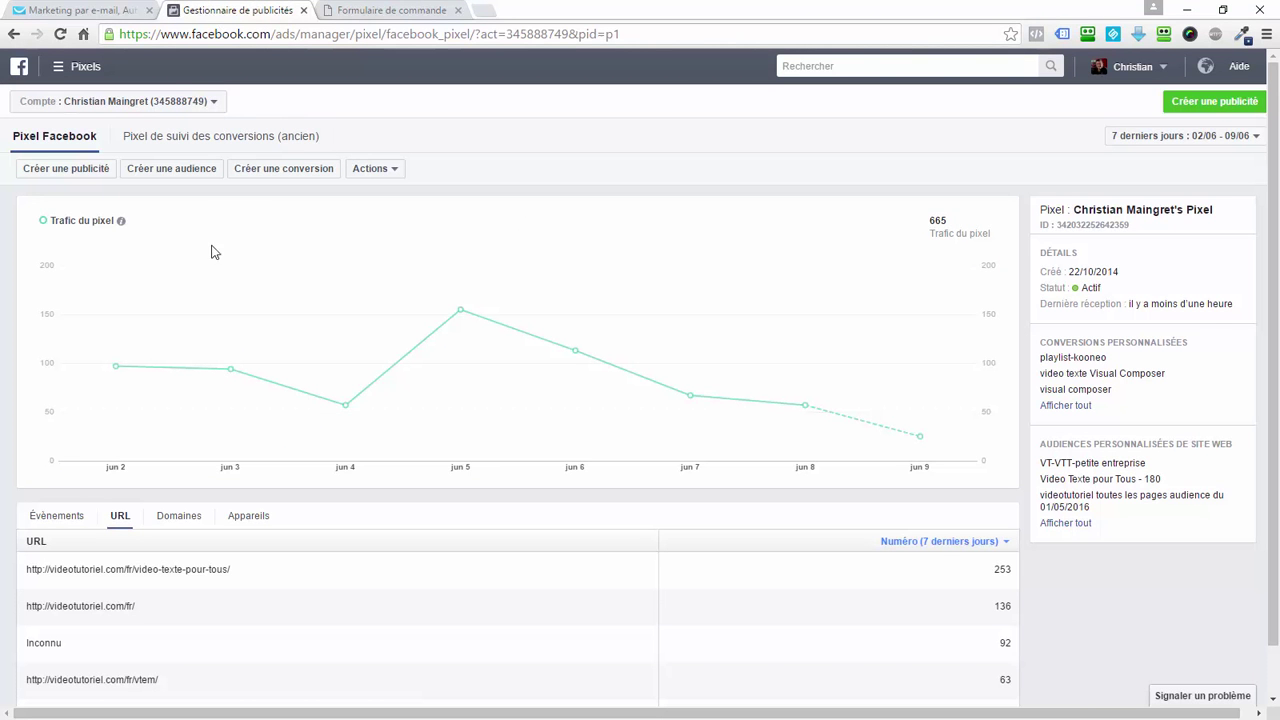
left_click(395, 169)
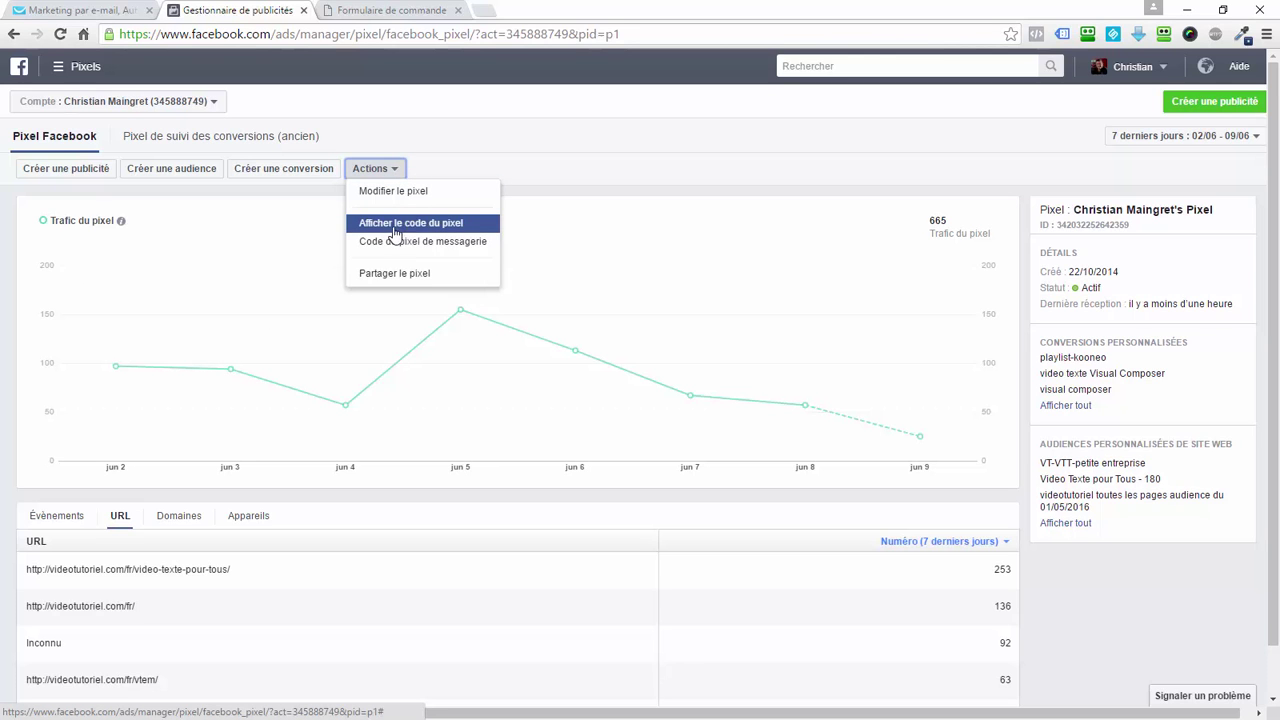
left_click(272, 176)
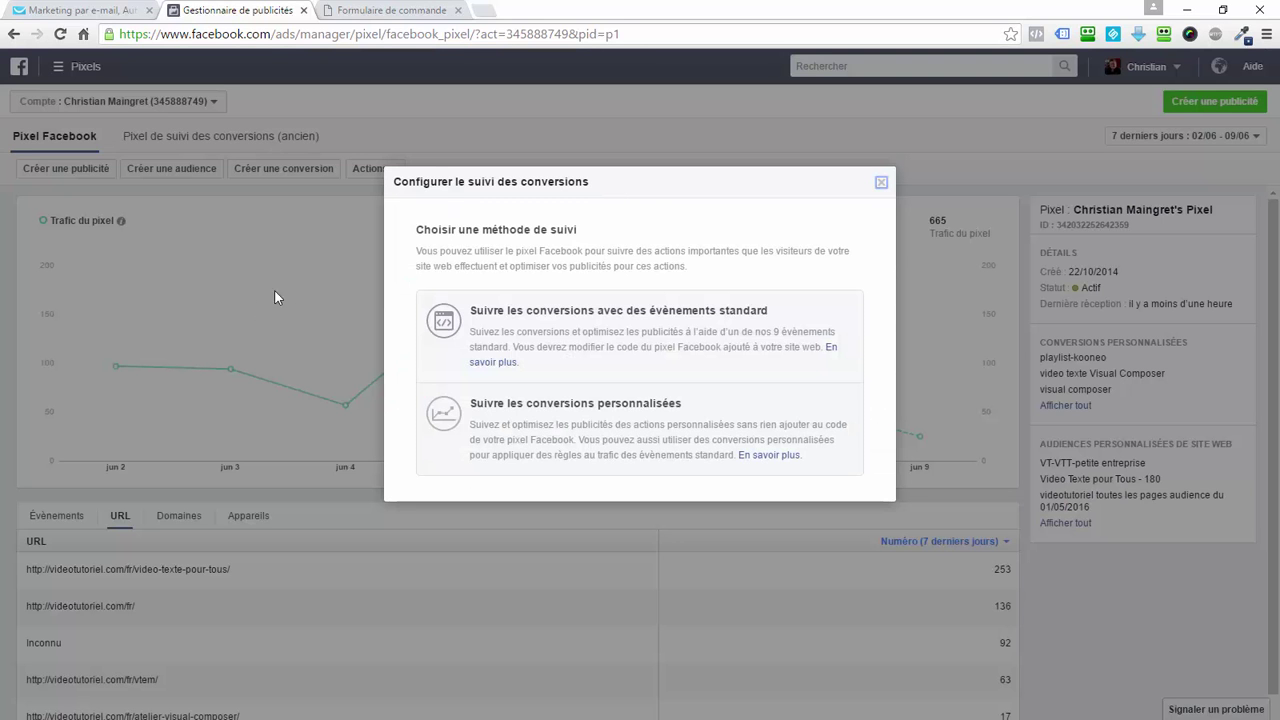
left_click(706, 316)
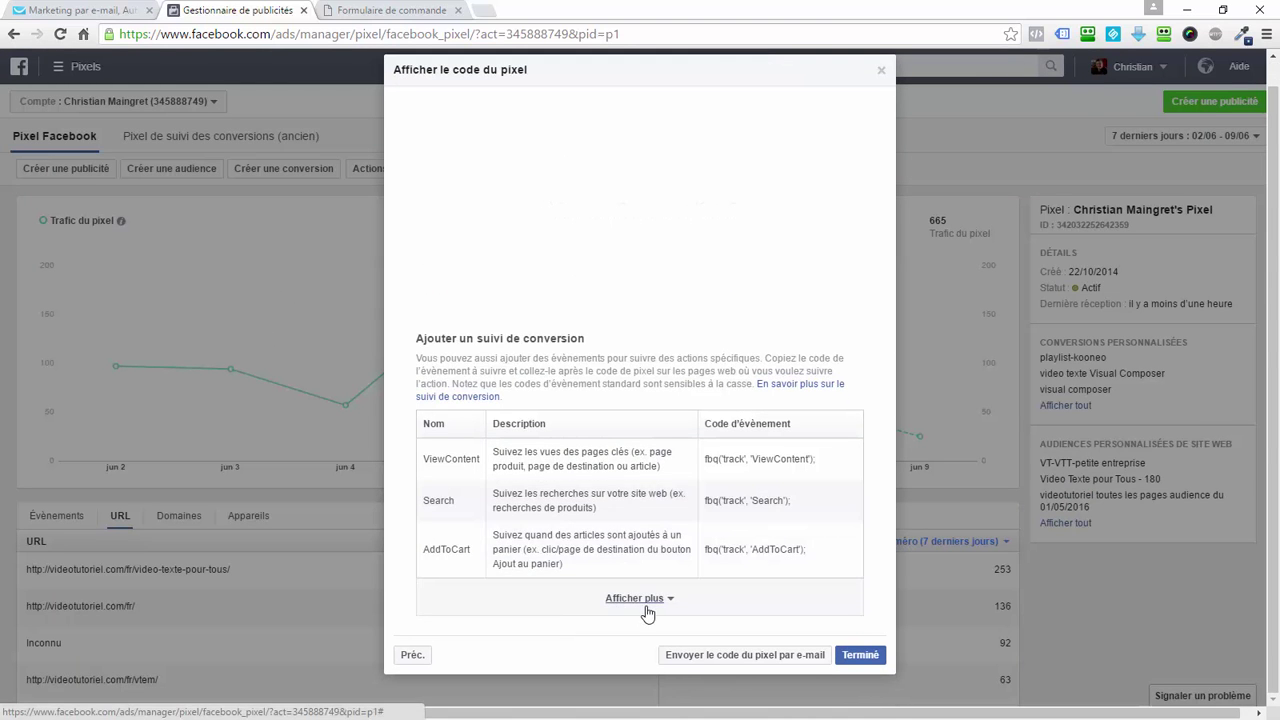
left_click(646, 606)
scroll(746, 569, "down", 2)
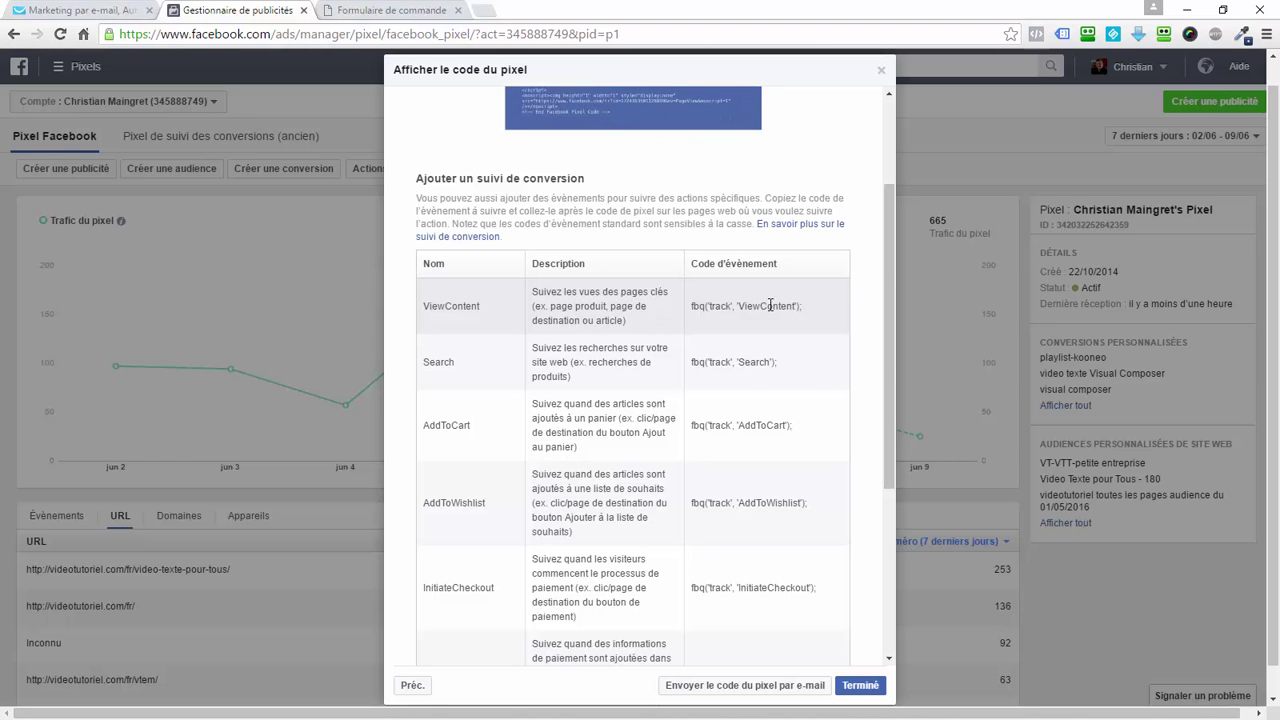
- Copy the ViewContent event code from the standard events table and paste it into an empty Notepad document
left_click_drag(818, 314, 690, 320)
key("ctrl+c")
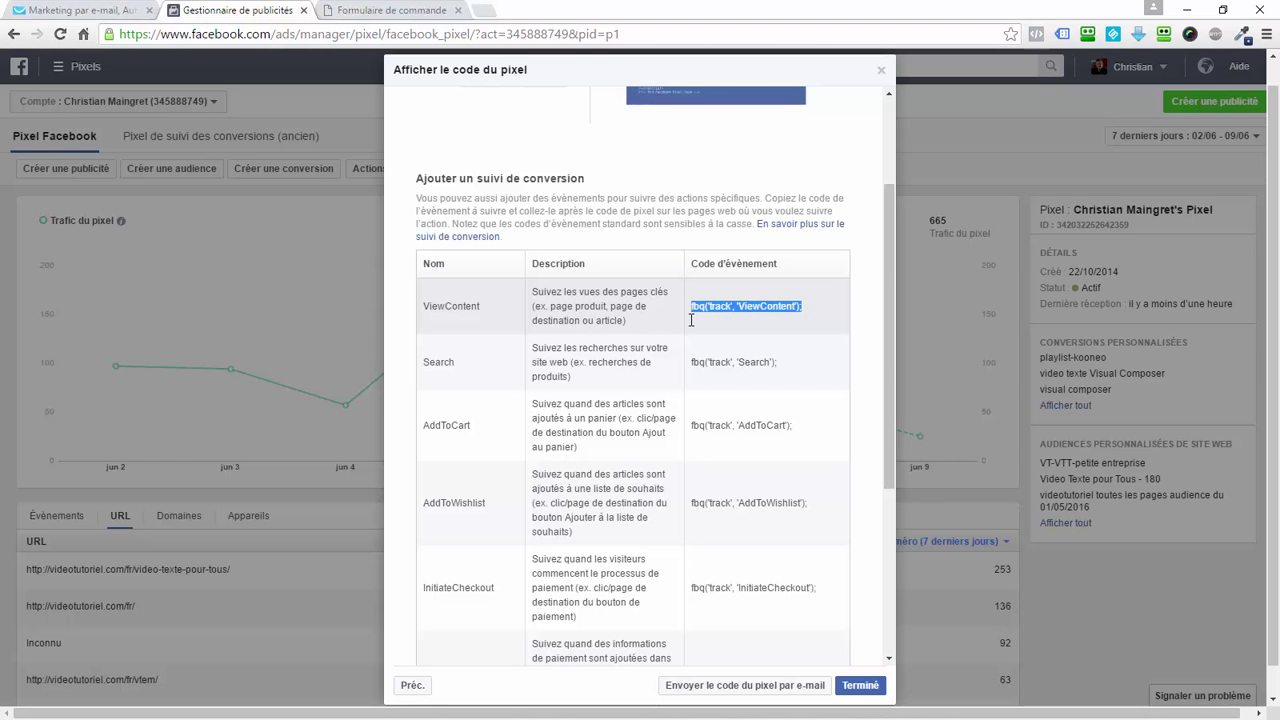
right_click(745, 315)
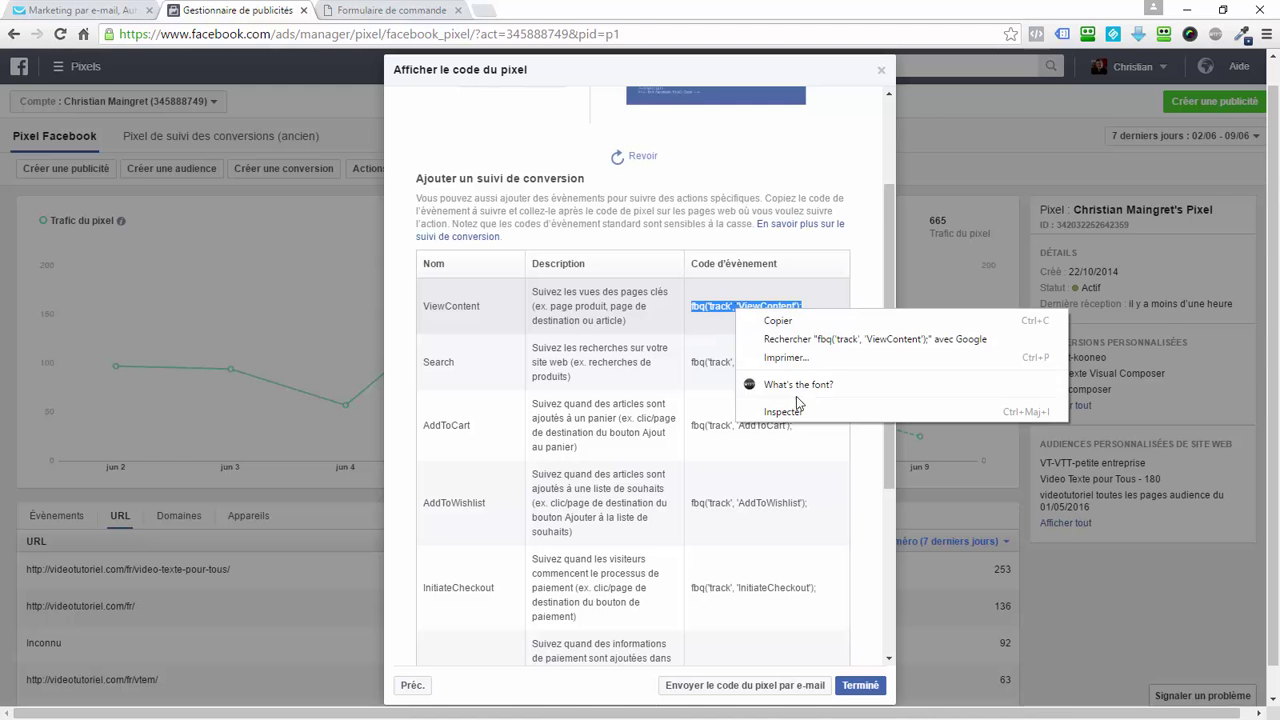
left_click(779, 321)
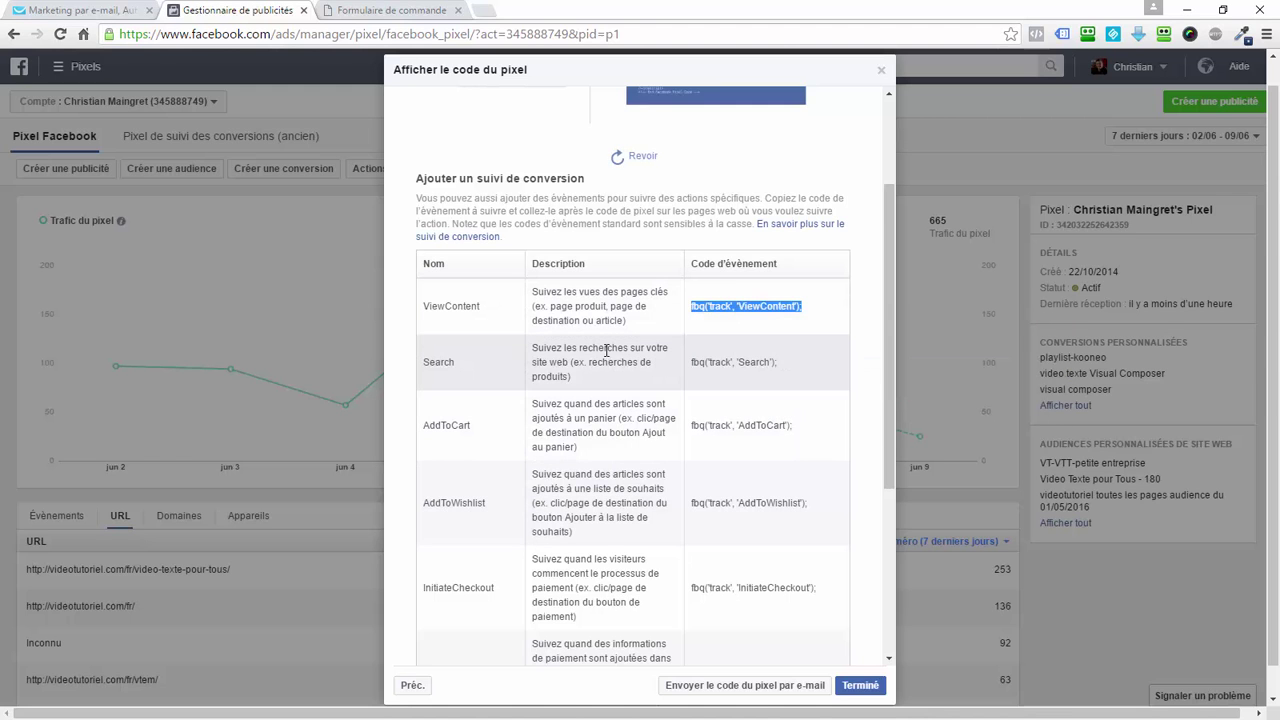
scroll(590, 480, "down", 1)
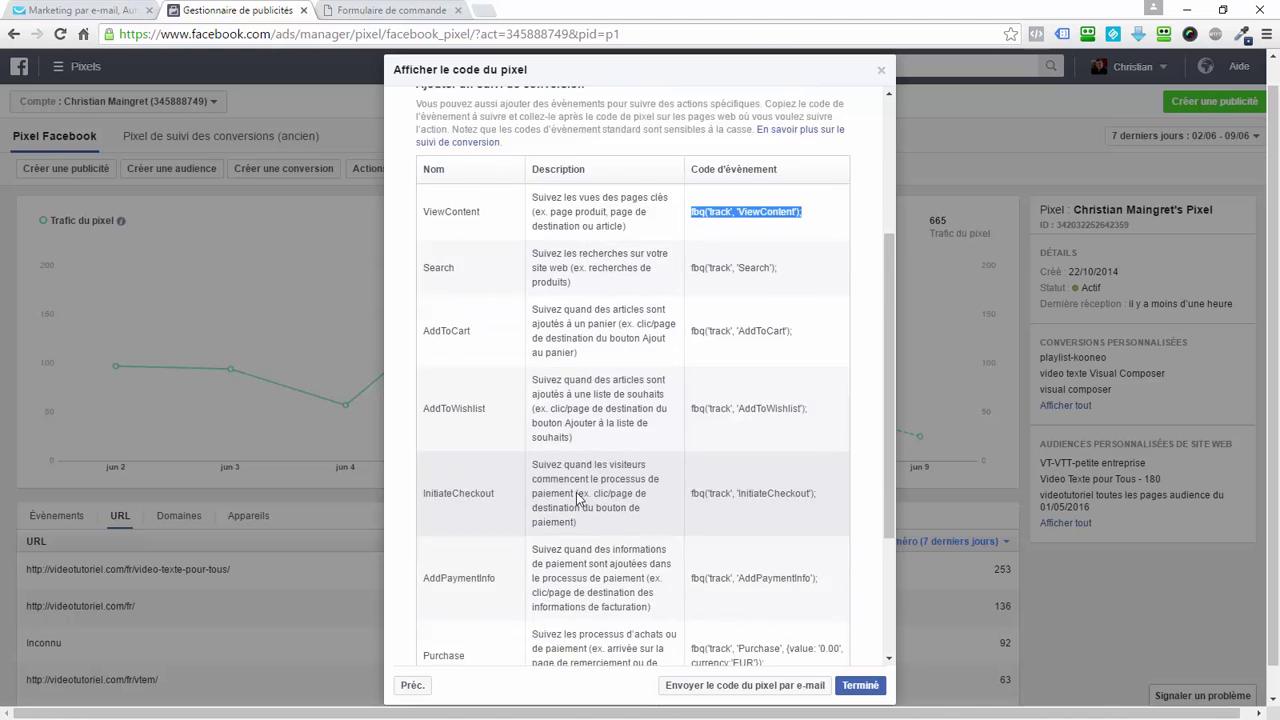
scroll(580, 500, "down", 2)
scroll(570, 560, "up", 1)
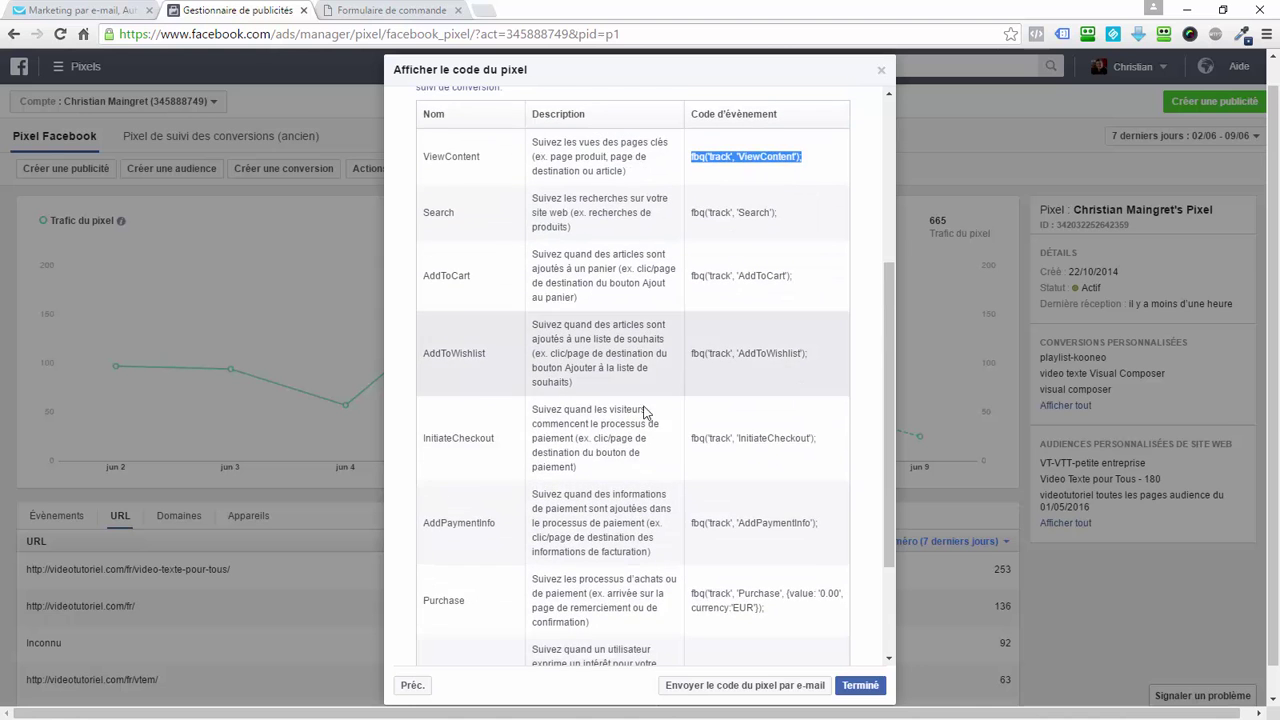
left_click(860, 688)
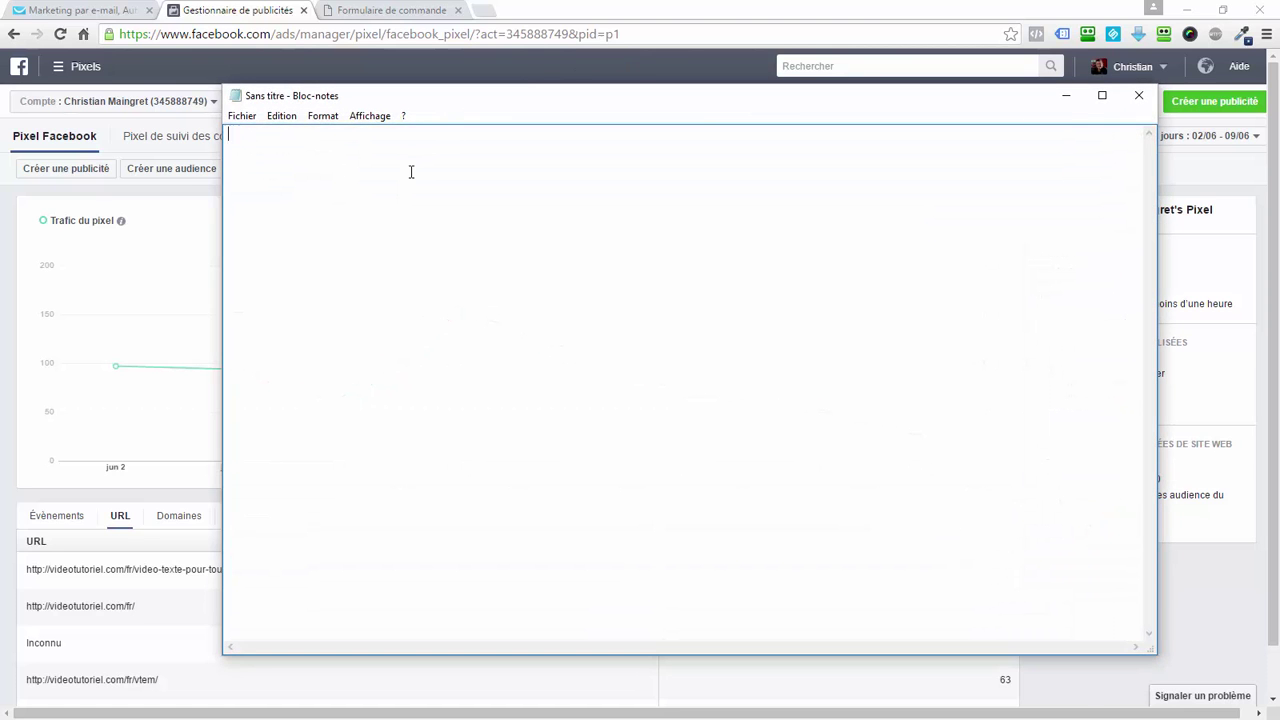
key("ctrl+v")
left_click(1066, 95)
- Copy the base code of the Facebook pixel and paste it into Notepad, one blank line below the ViewContent code
left_click(385, 170)
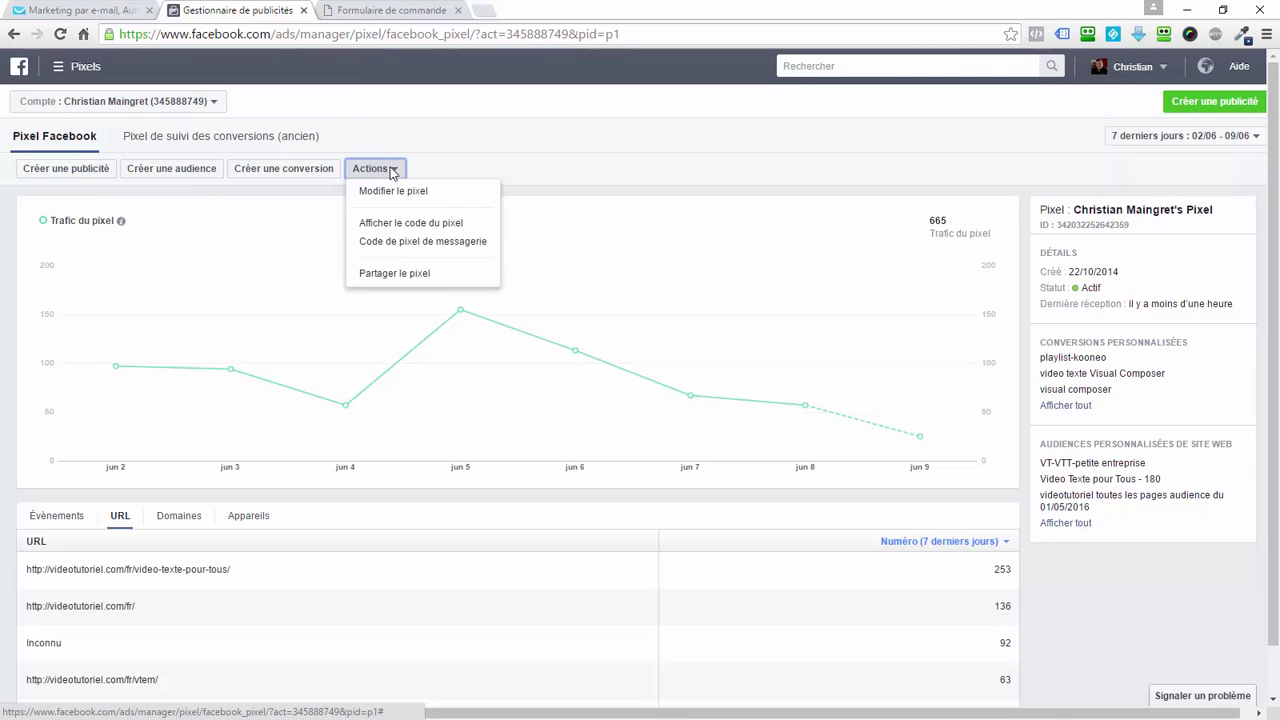
left_click(380, 223)
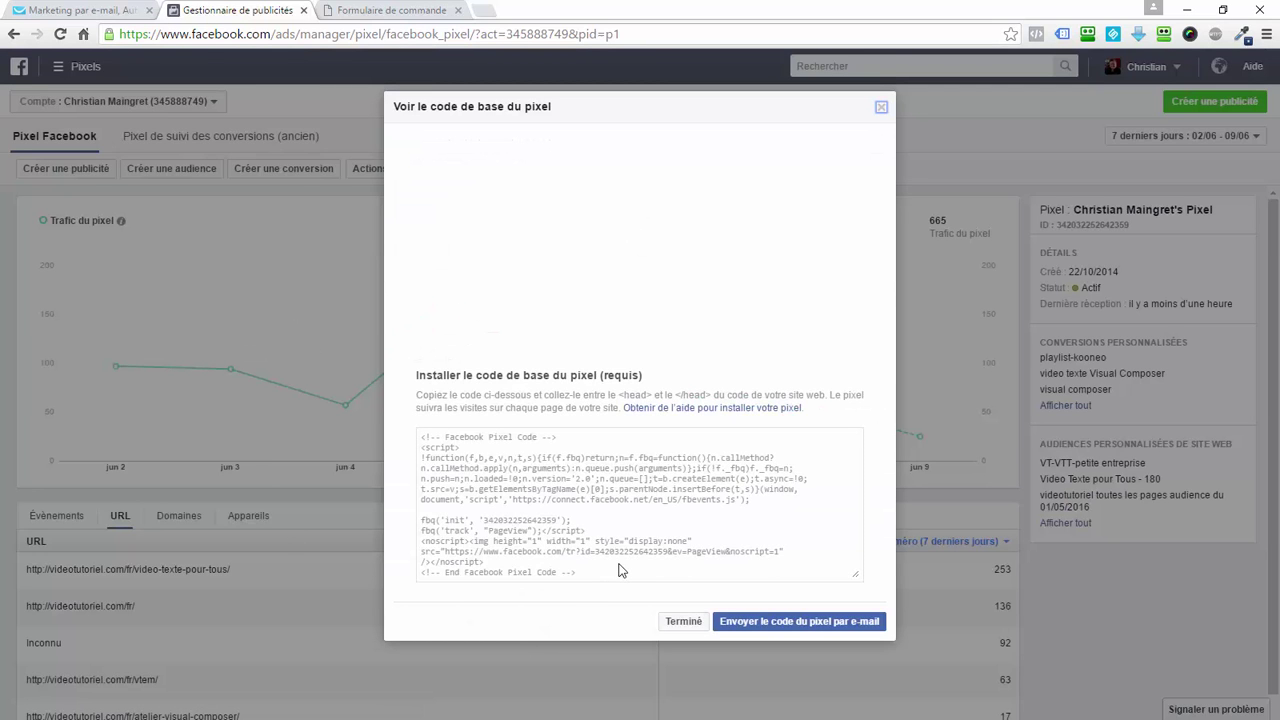
left_click(609, 546)
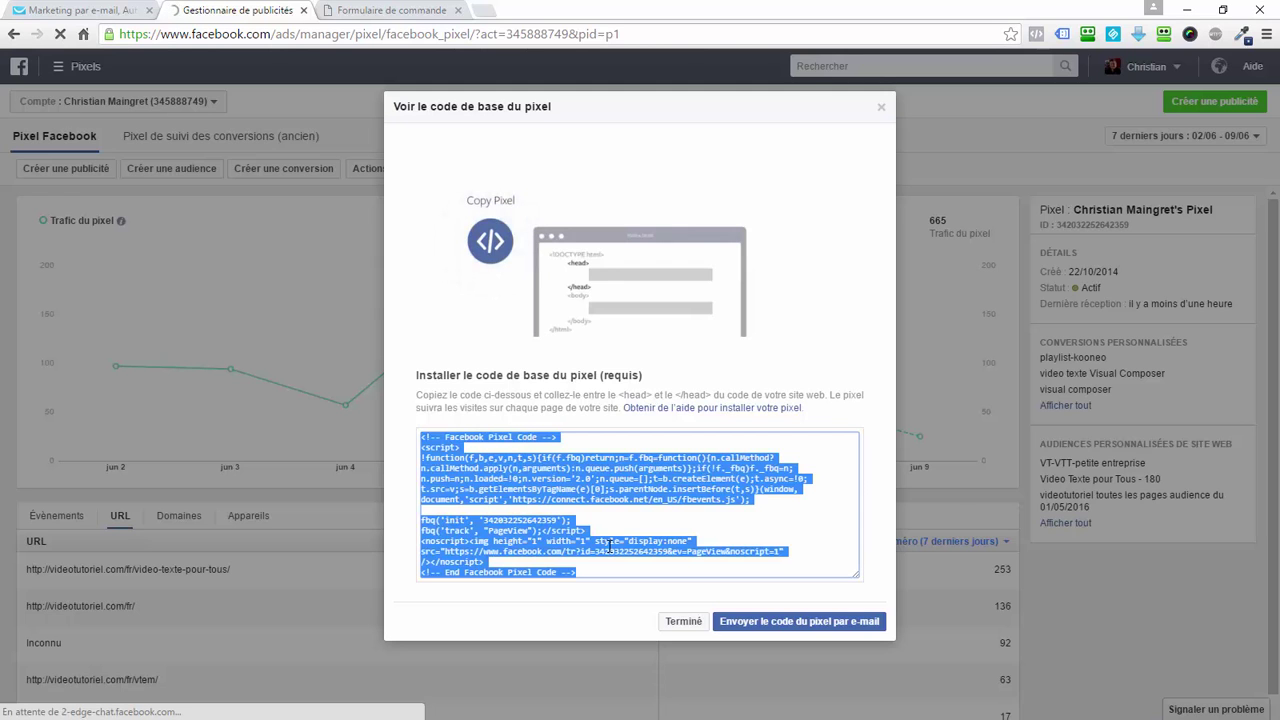
key("Escape")
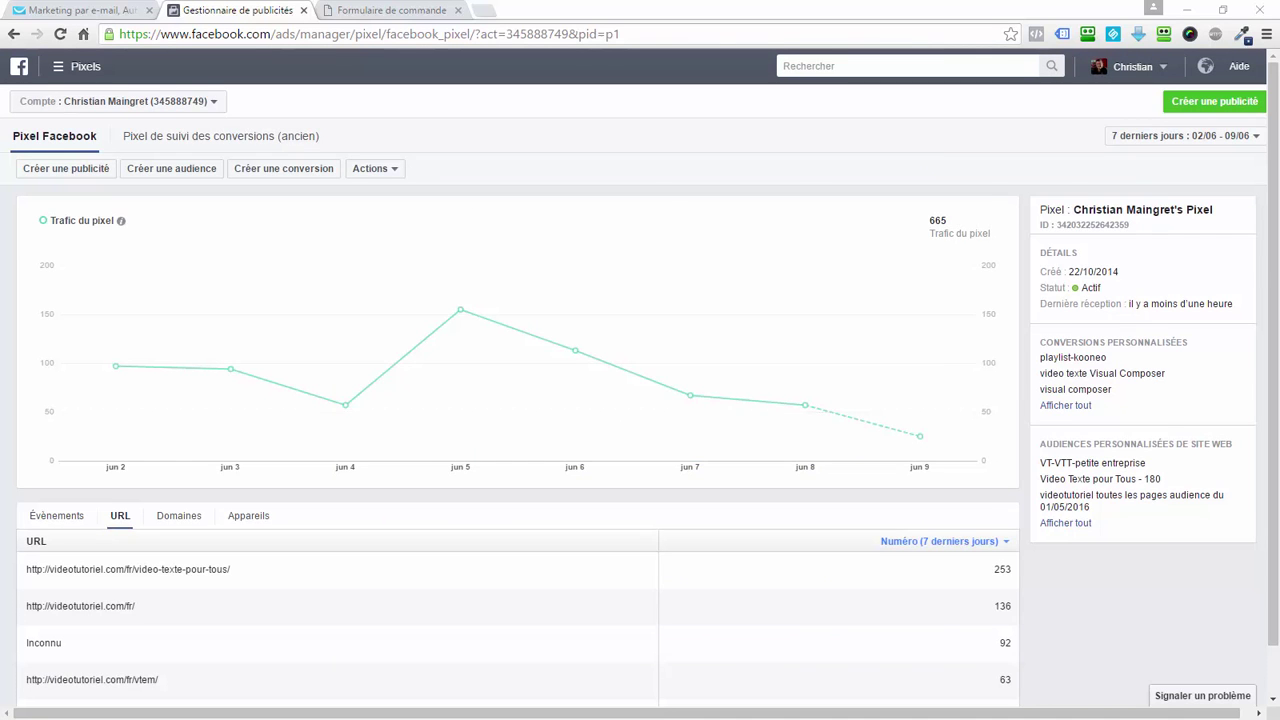
key("alt+Tab")
key("Return")
key("Return")
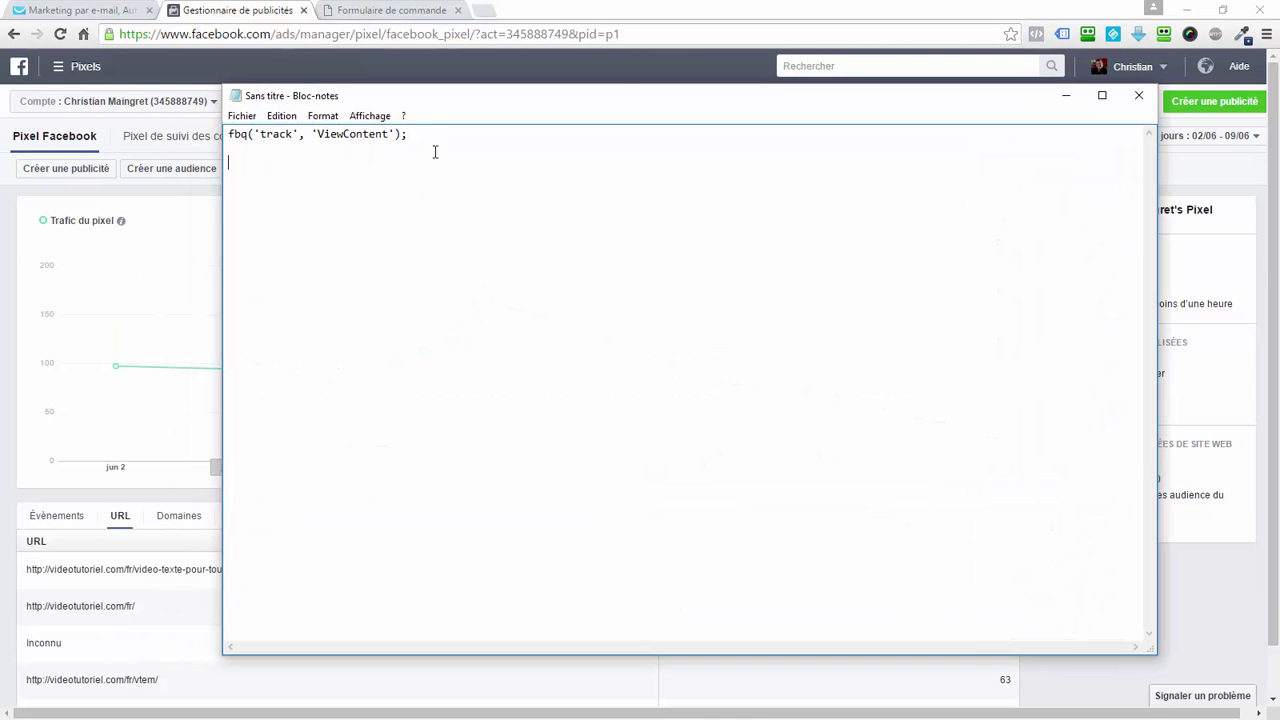
key("ctrl+v")
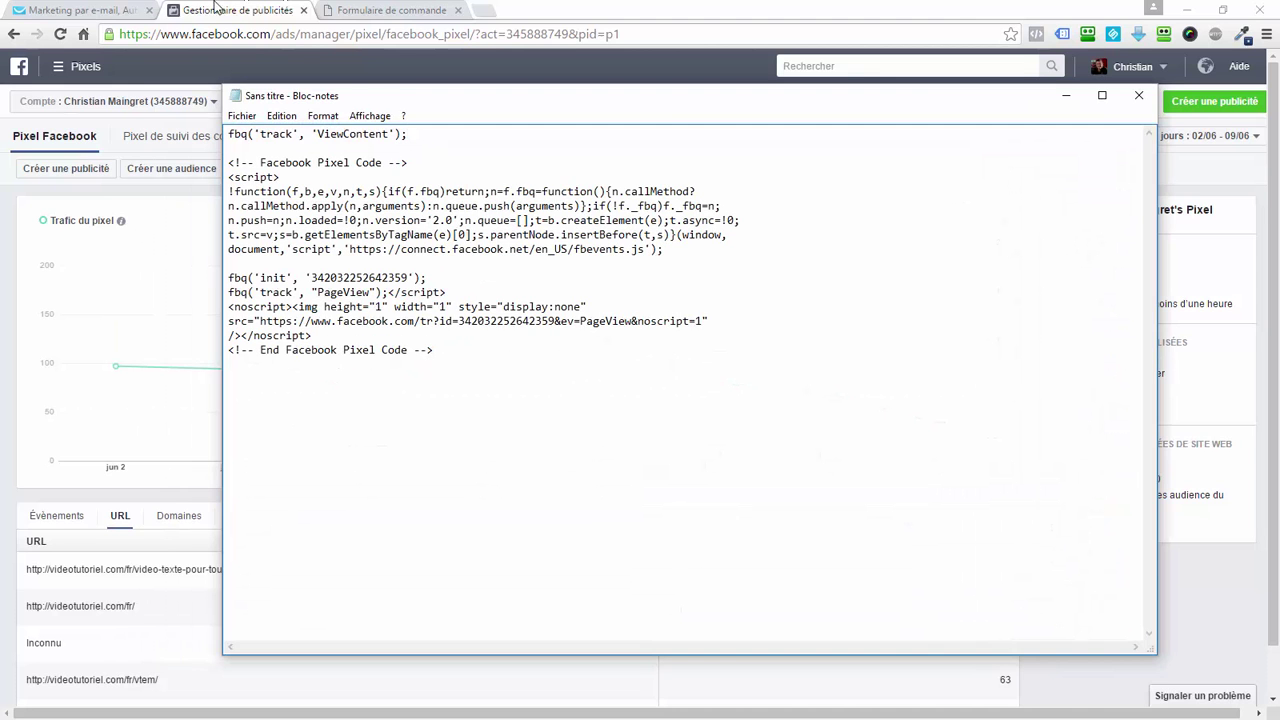
- Insert a copy of the fbq('track', 'ViewContent'); line directly below the fbq('init') line of the pixel code
left_click_drag(408, 133, 229, 133)
right_click(245, 136)
left_click(42, 187)
left_click(434, 278)
key("Return")
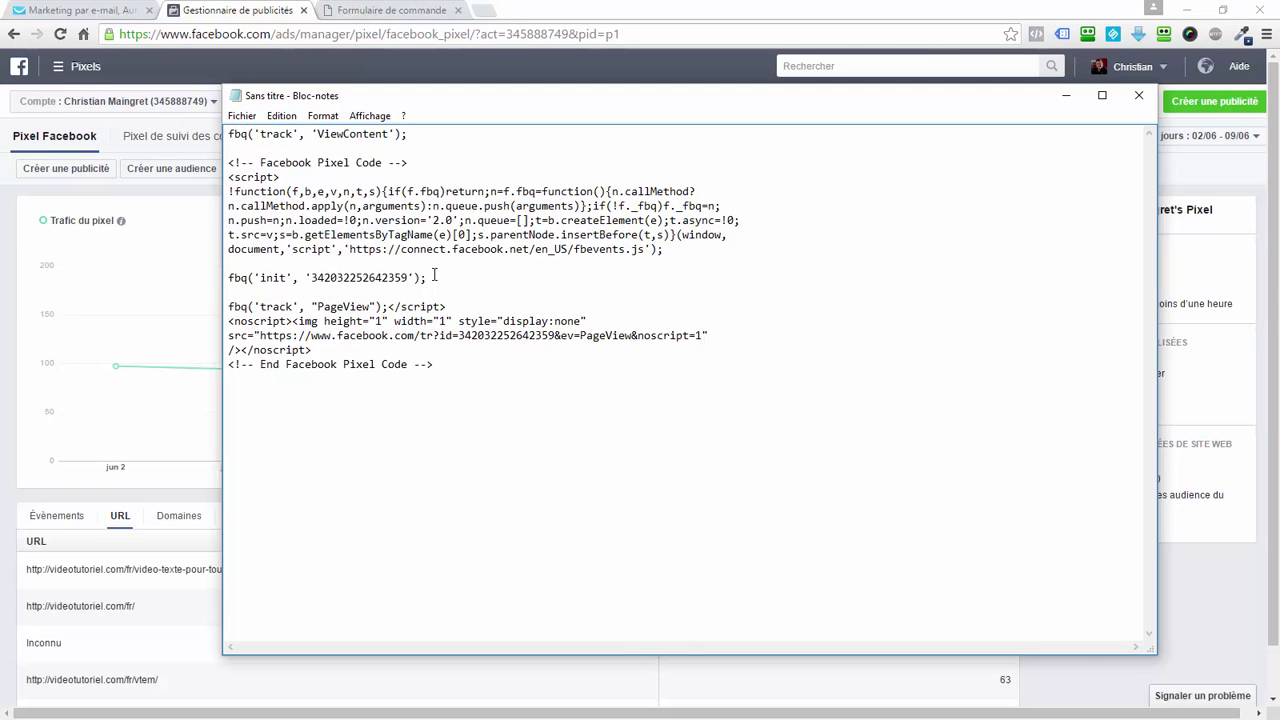
key("ctrl+v")
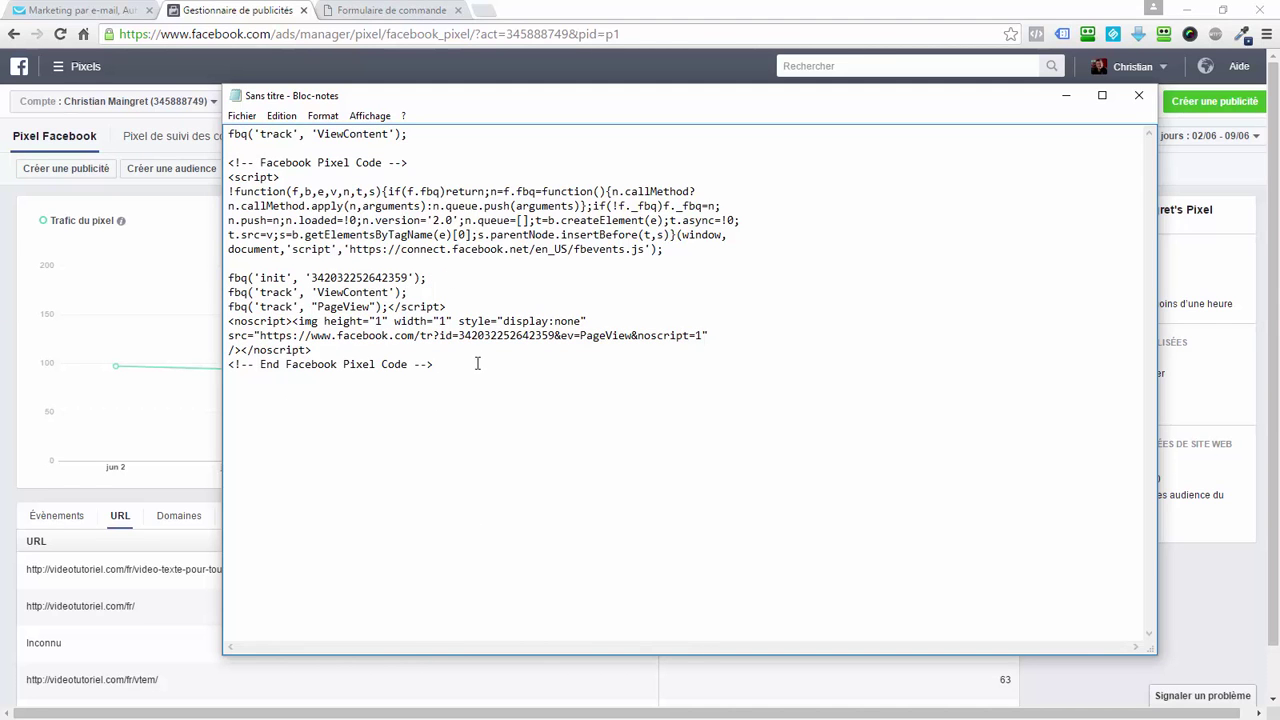
- Copy the completed Facebook pixel code into the Kooneo order form's header code, below the Analytics script, and save the form
left_click_drag(477, 363, 250, 162)
right_click(252, 164)
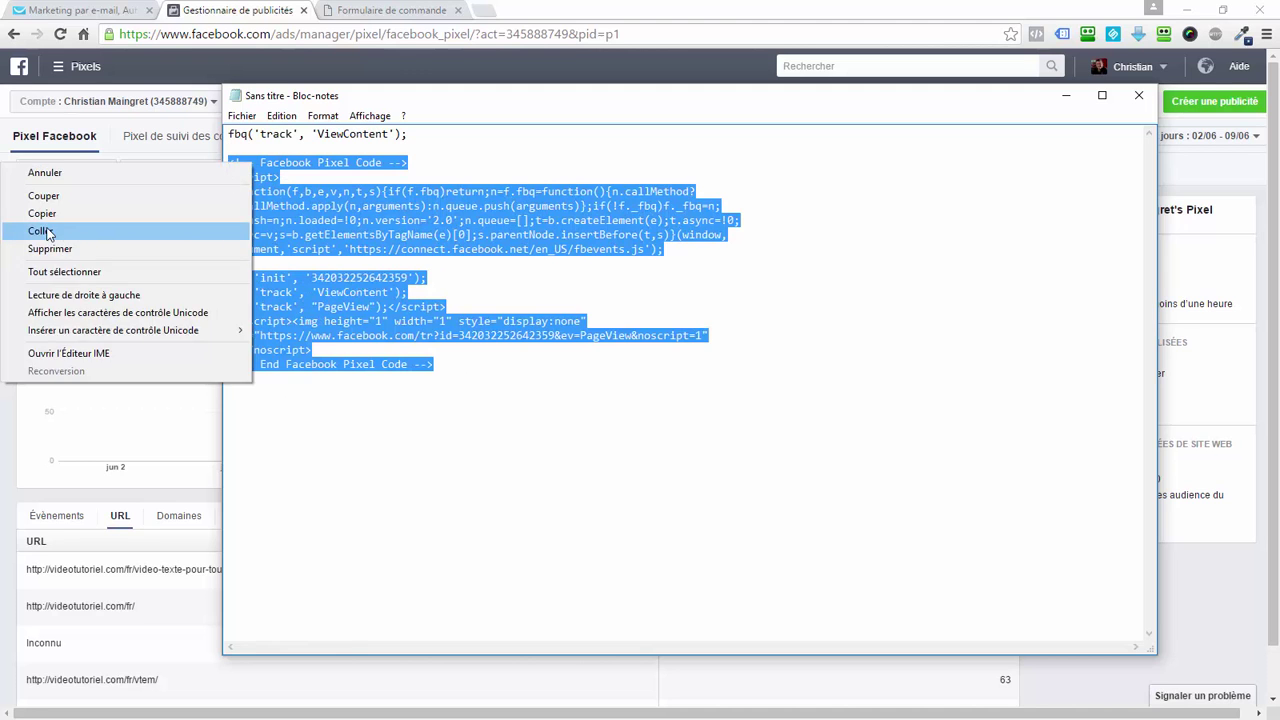
left_click(42, 213)
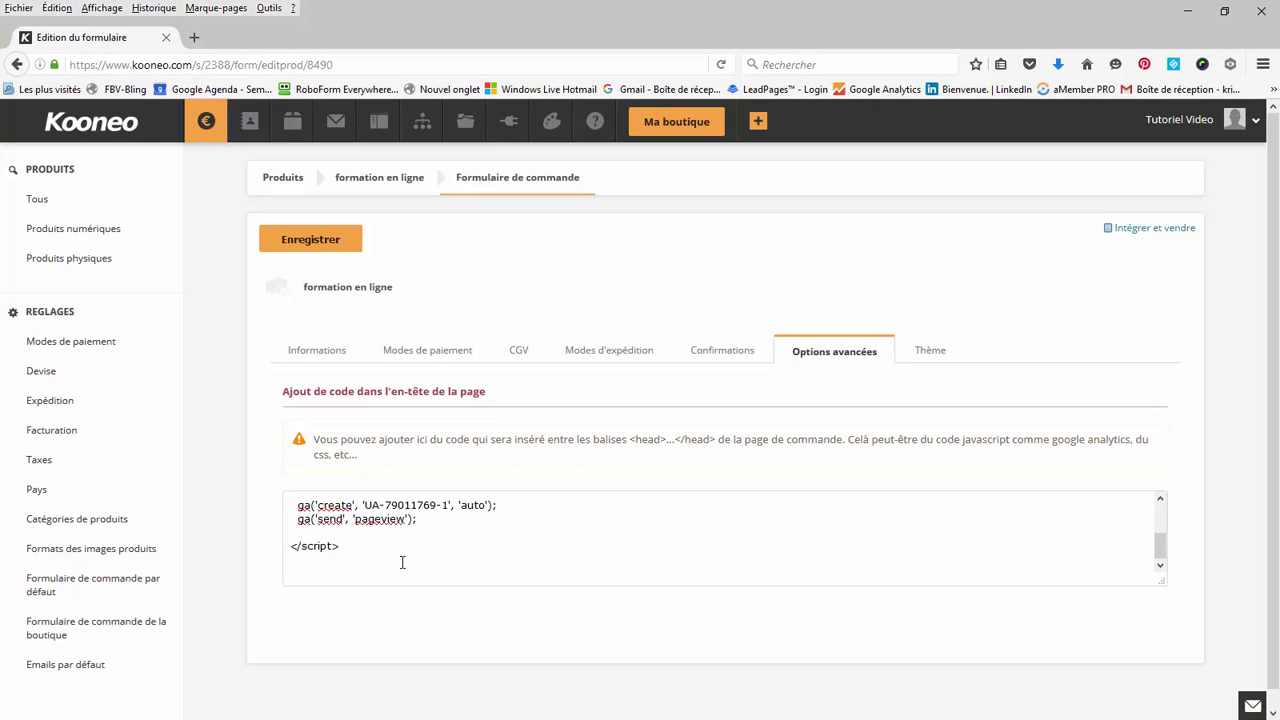
key("ctrl+v")
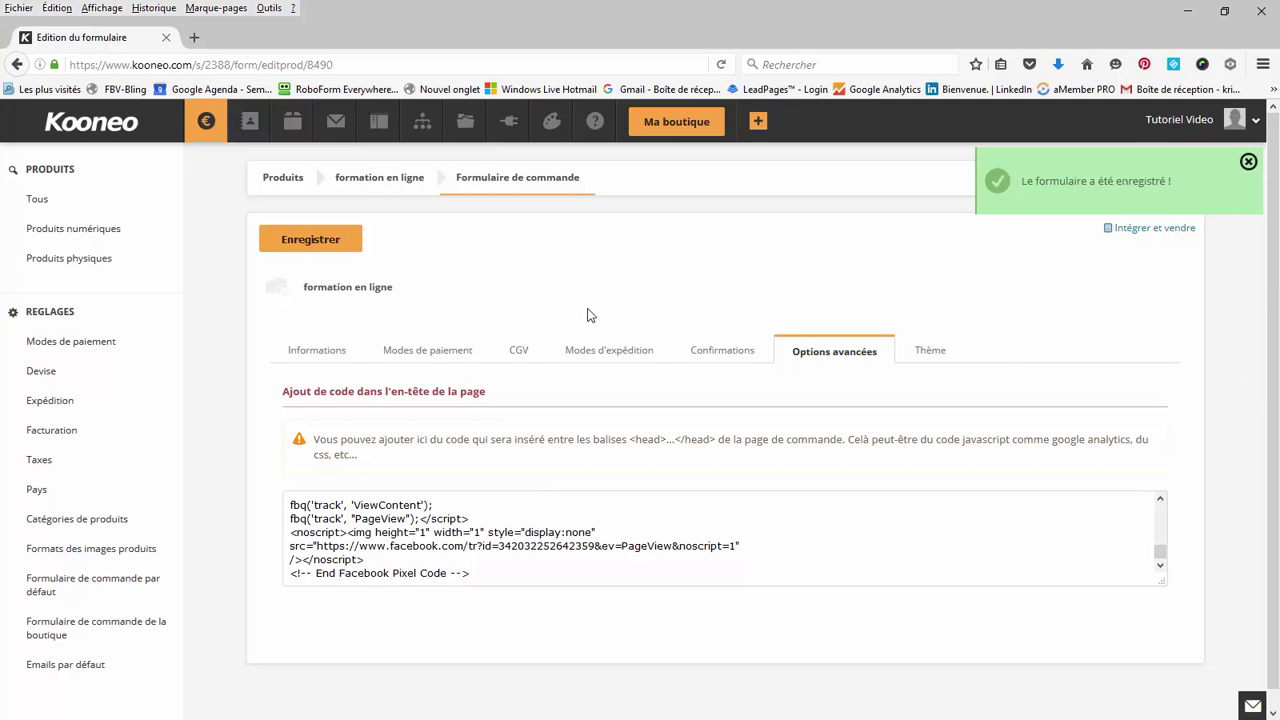
- Reload the public order form page in Chrome and check its Facebook pixels with Pixel Helper
left_click(1187, 11)
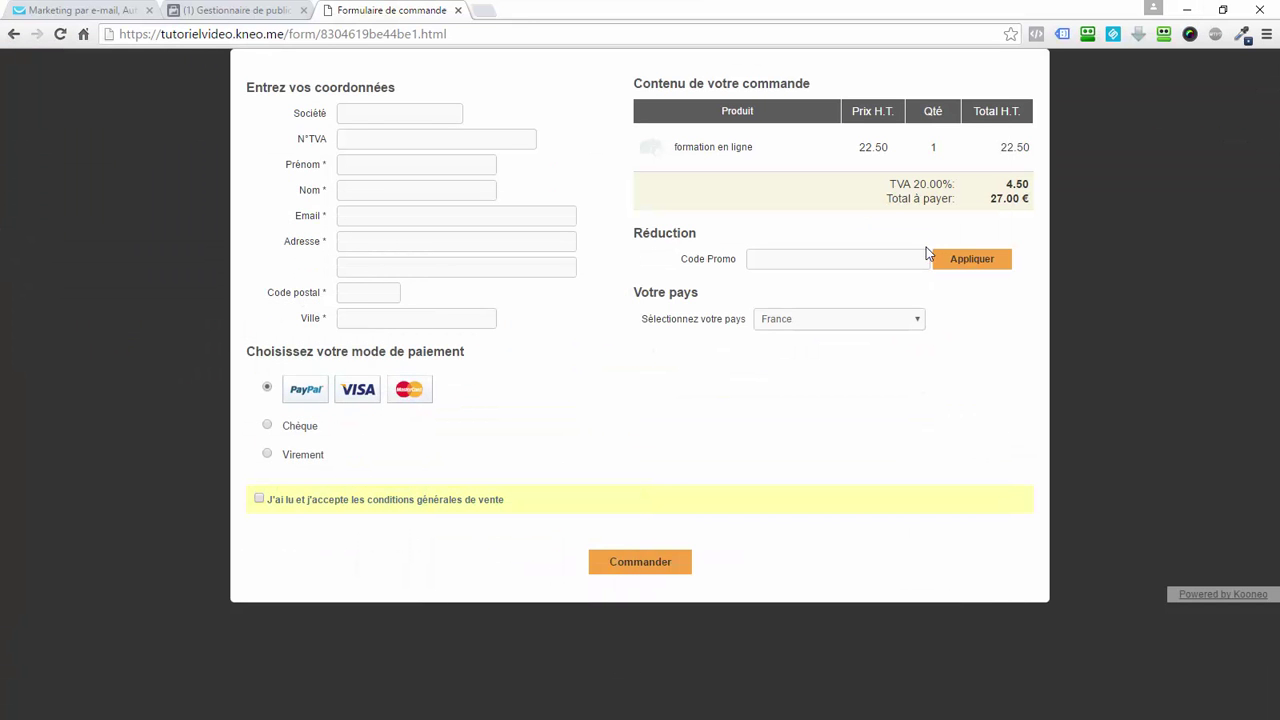
left_click(60, 34)
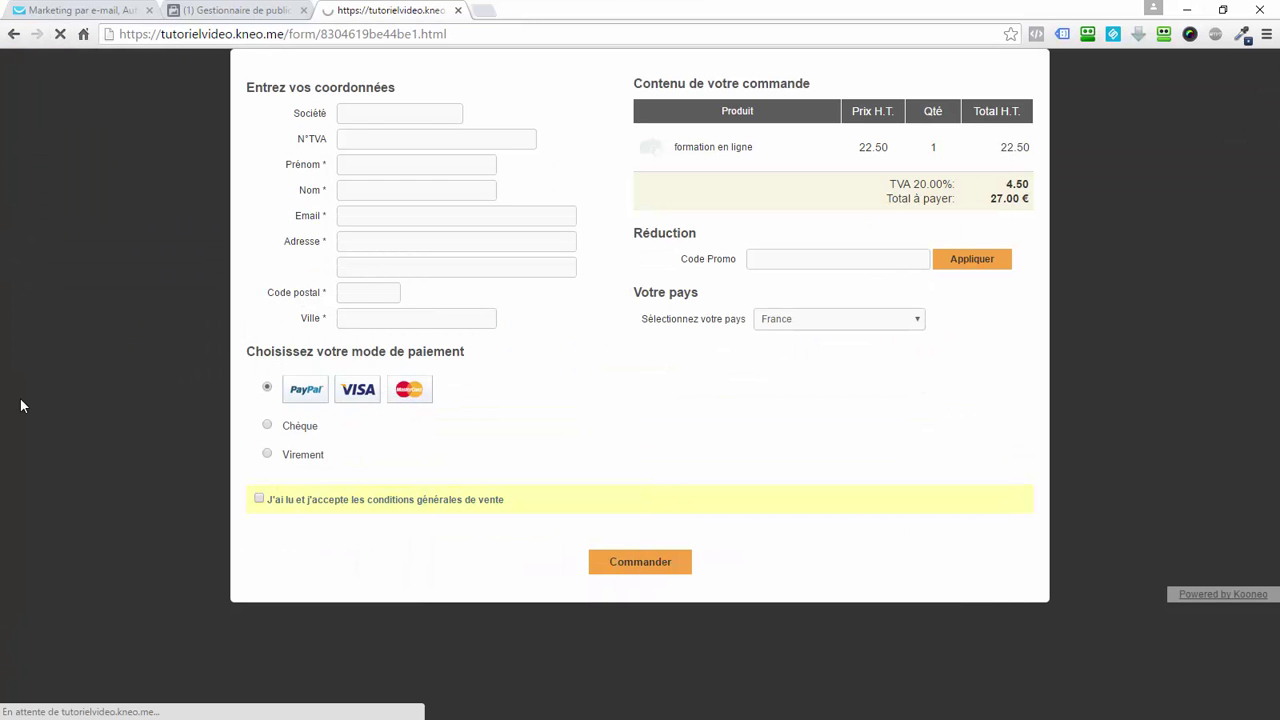
left_click(1040, 40)
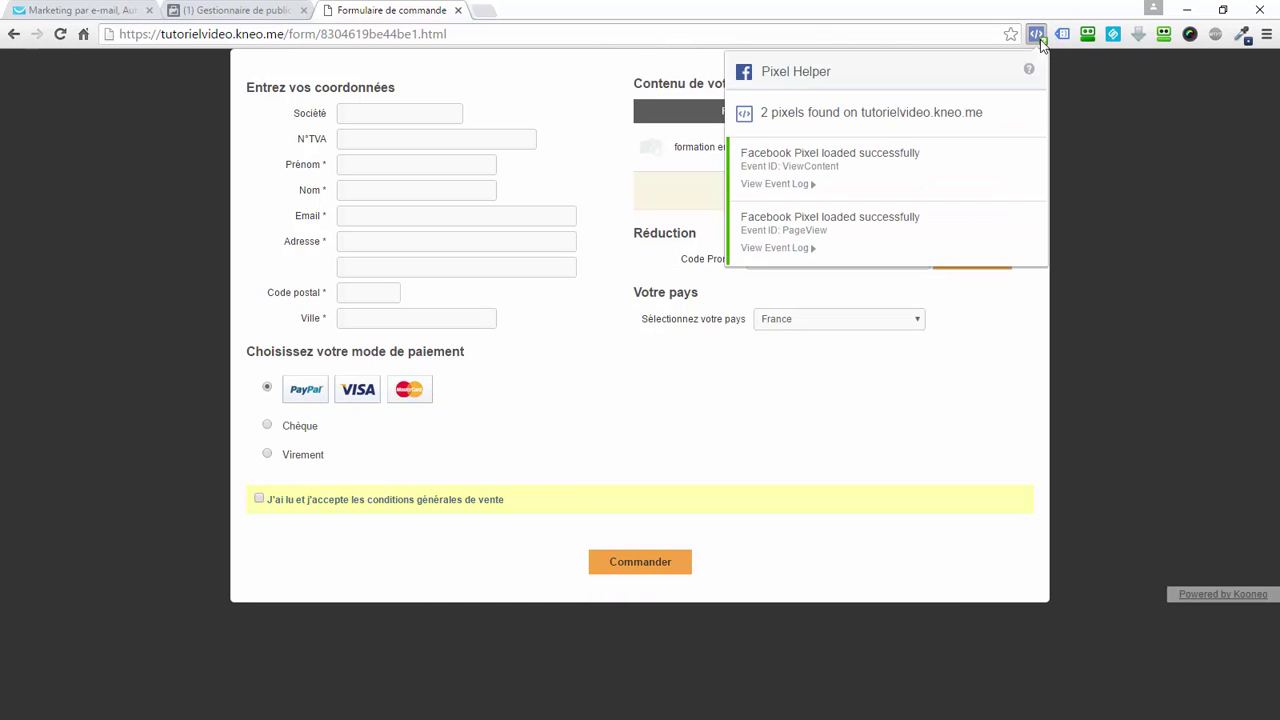